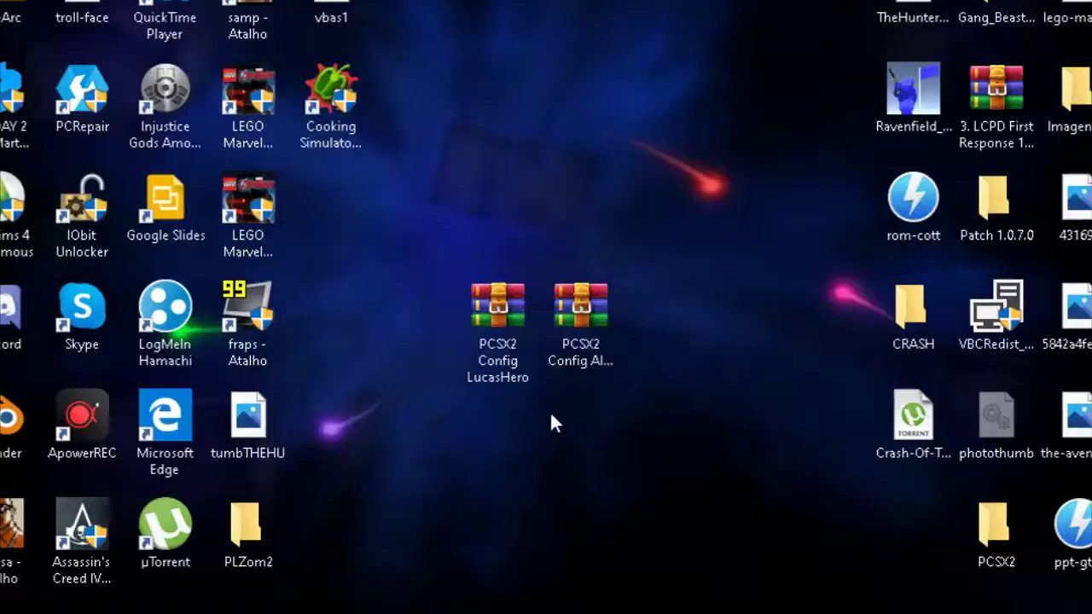
Step: Delete the PCSX2 Config Alta LucasHero archive from the desktop, keeping PCSX2 Config LucasHero
{"action": "left_click", "coordinate": [497, 325]}
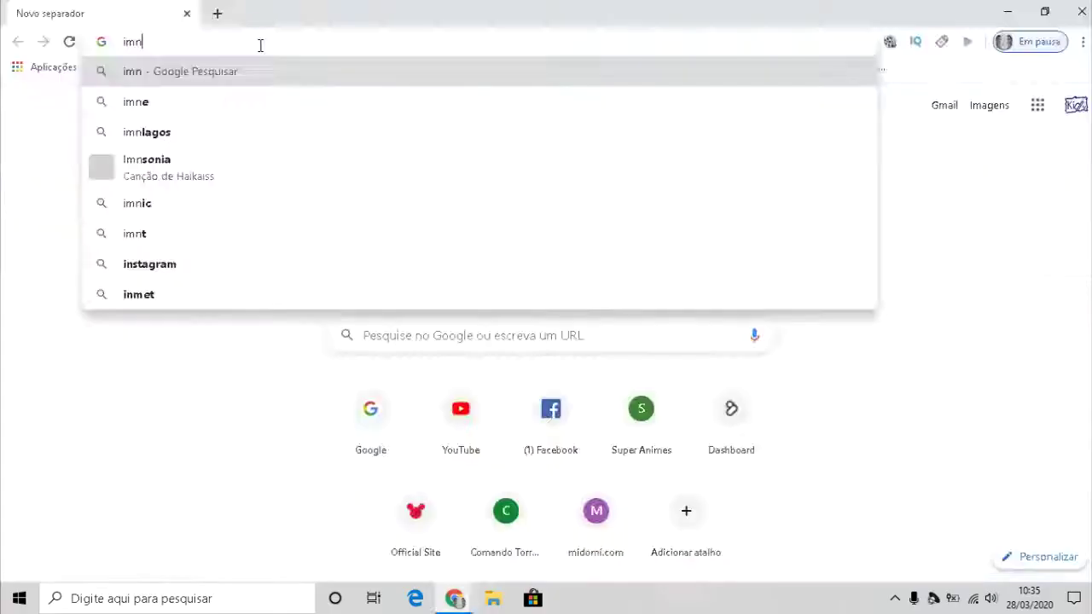
{"action": "key", "text": "BackSpace"}
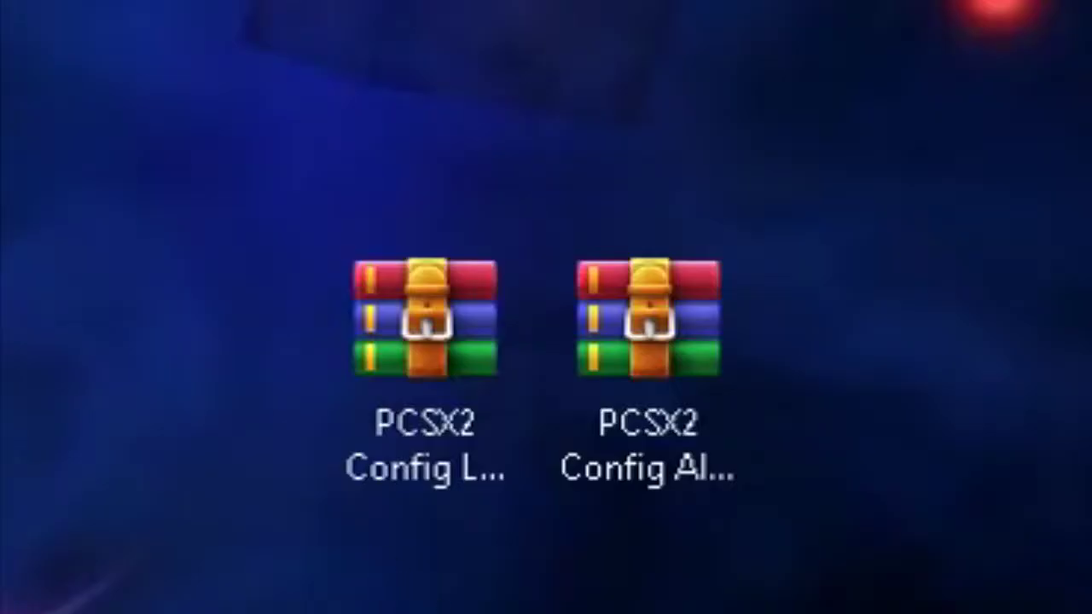
{"action": "left_click", "coordinate": [467, 516]}
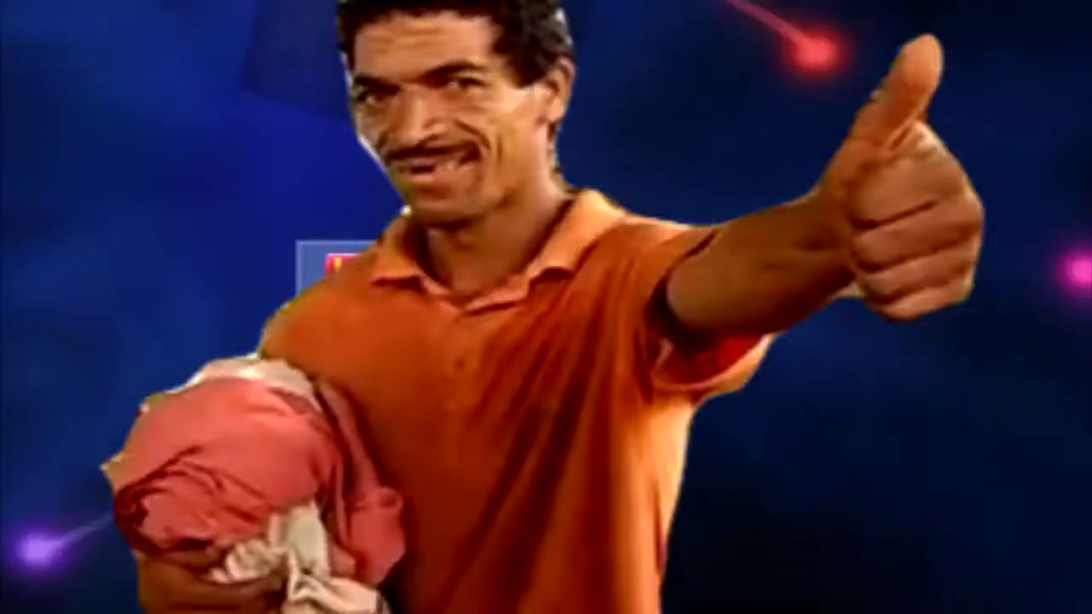
{"action": "left_click", "coordinate": [517, 595]}
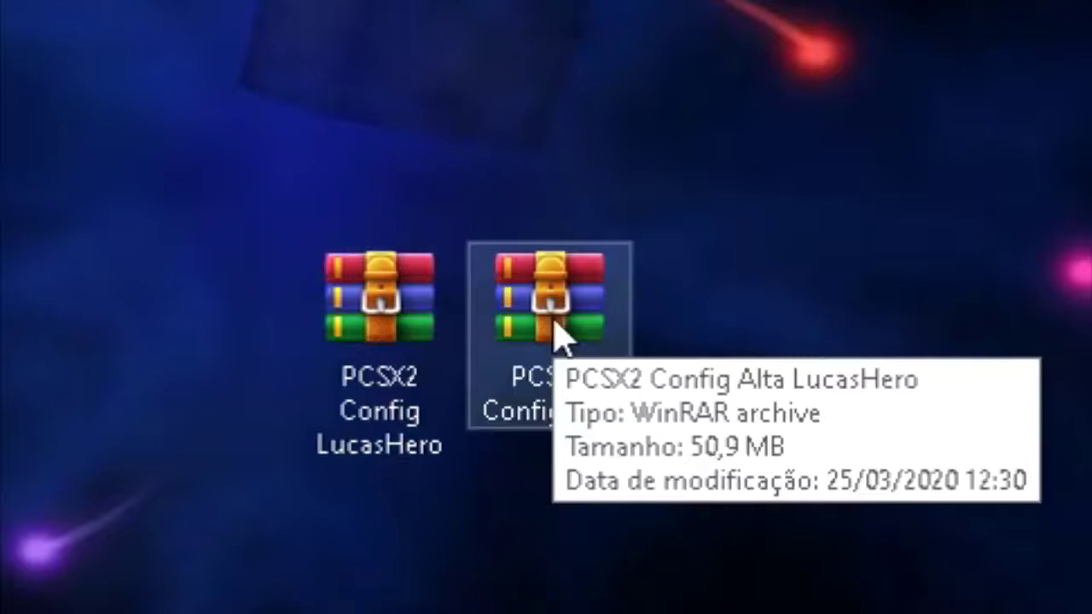
{"action": "left_click", "coordinate": [556, 334]}
{"action": "key", "text": "Delete"}
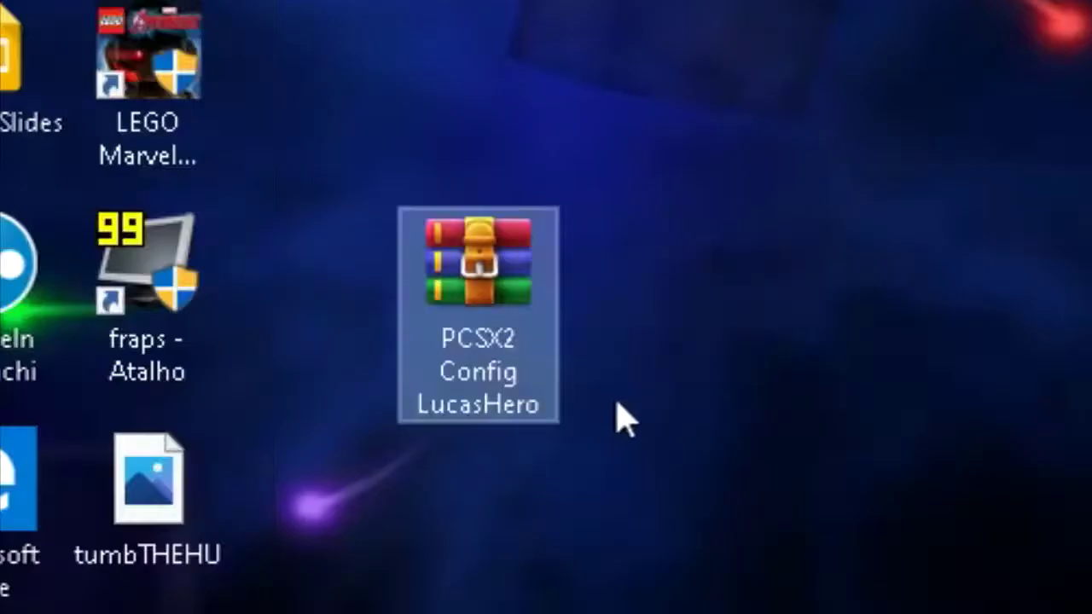
Step: Open PCSX2 Config LucasHero.rar in WinRAR and drag its PCSX2 folder out onto the desktop
{"action": "left_click", "coordinate": [329, 317]}
{"action": "left_click_drag", "start_coordinate": [309, 215], "coordinate": [825, 600]}
{"action": "double_click", "coordinate": [490, 334]}
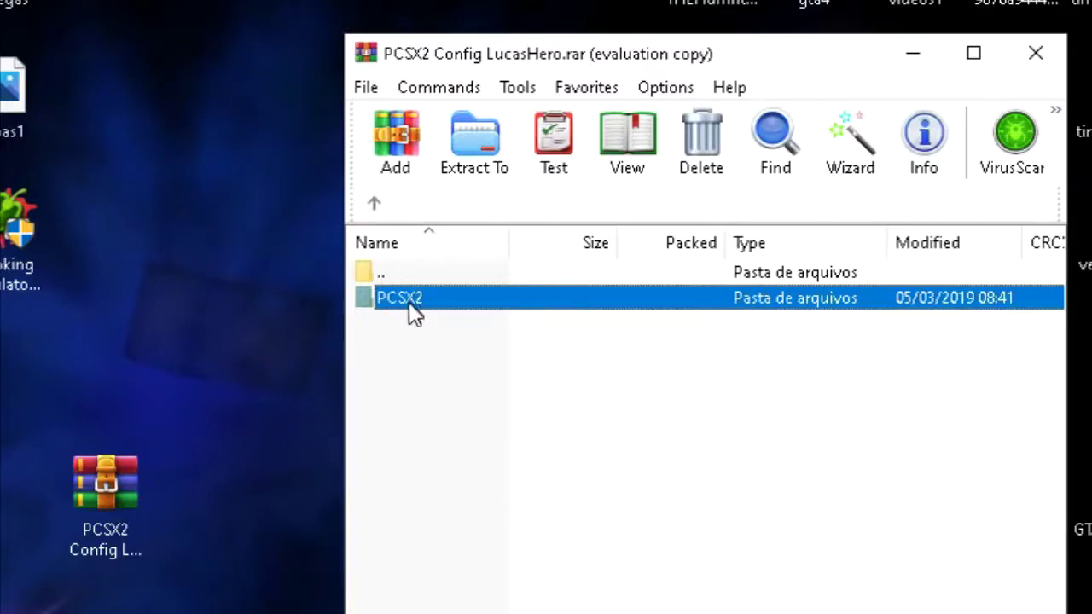
{"action": "left_click_drag", "start_coordinate": [406, 301], "coordinate": [239, 349]}
{"action": "left_click_drag", "start_coordinate": [174, 339], "coordinate": [173, 355]}
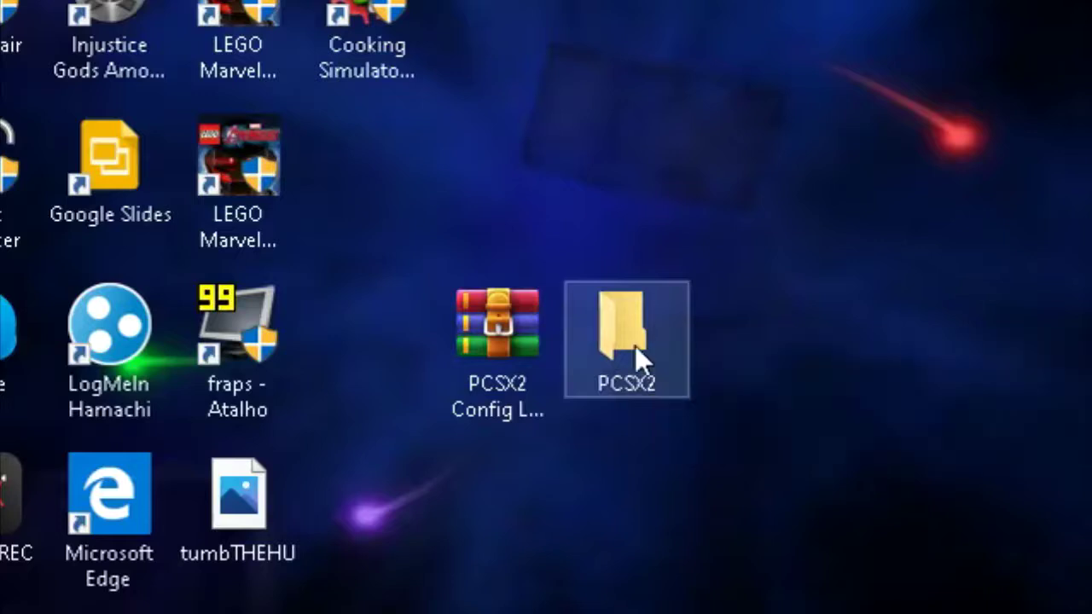
Step: Open the extracted PCSX2 folder and run the pcsx2 program
{"action": "double_click", "coordinate": [635, 346]}
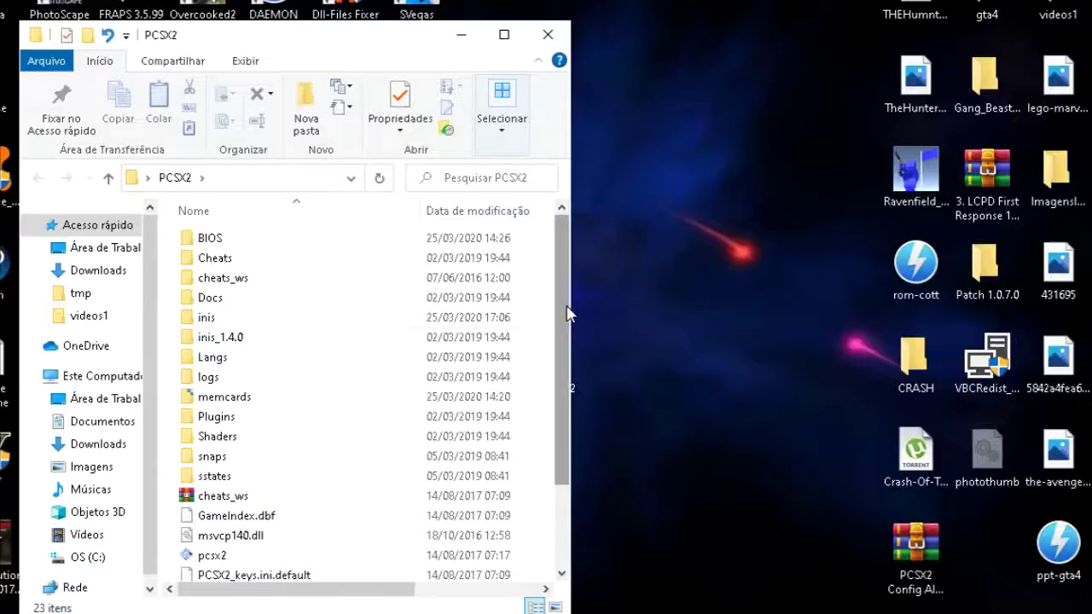
{"action": "left_click_drag", "start_coordinate": [568, 307], "coordinate": [584, 480]}
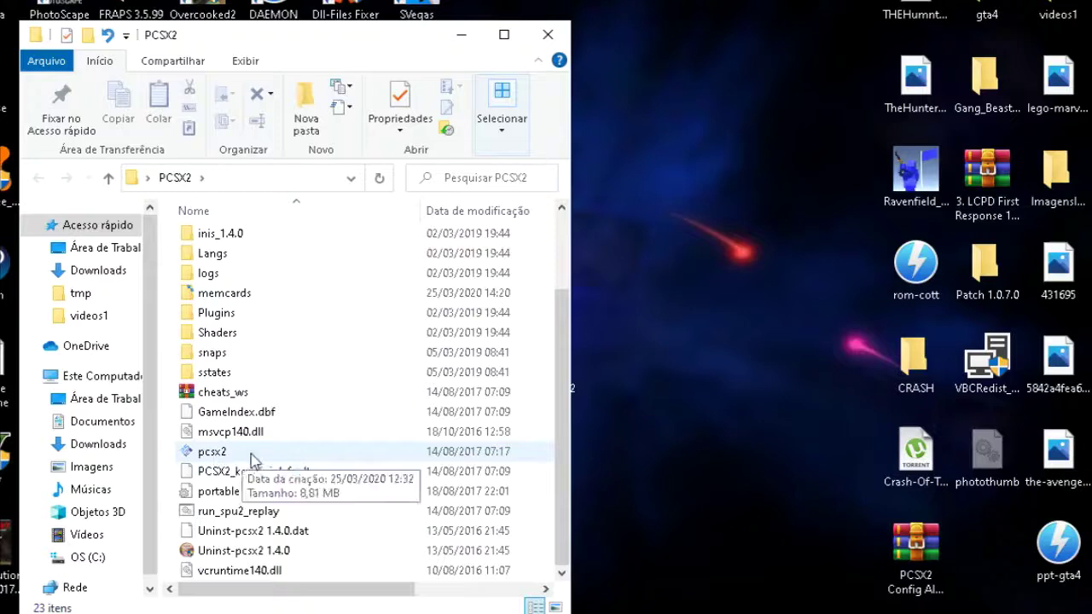
{"action": "left_click", "coordinate": [233, 455]}
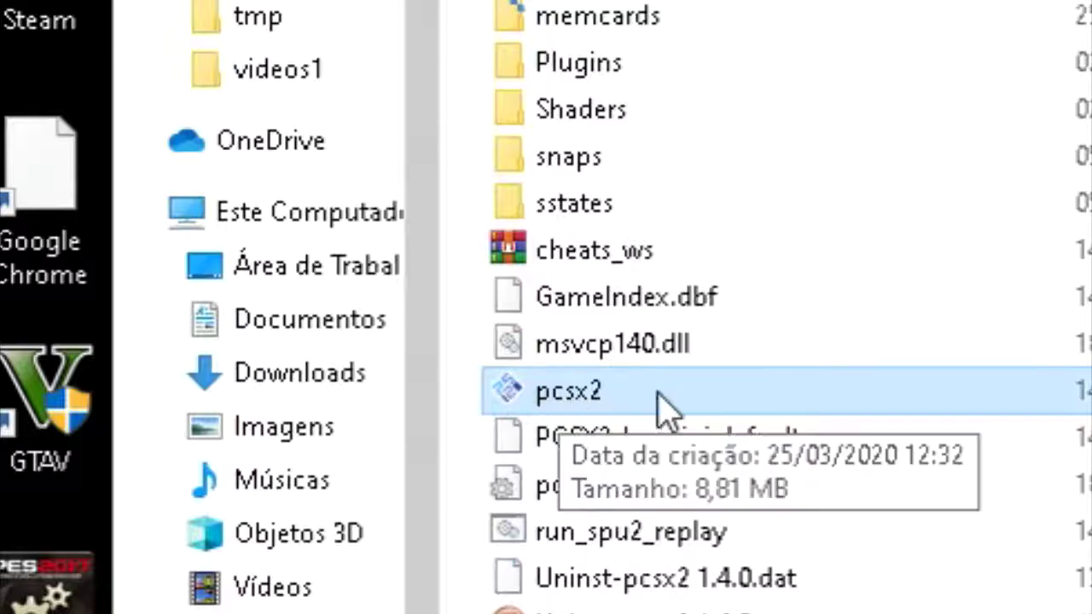
{"action": "double_click", "coordinate": [596, 413]}
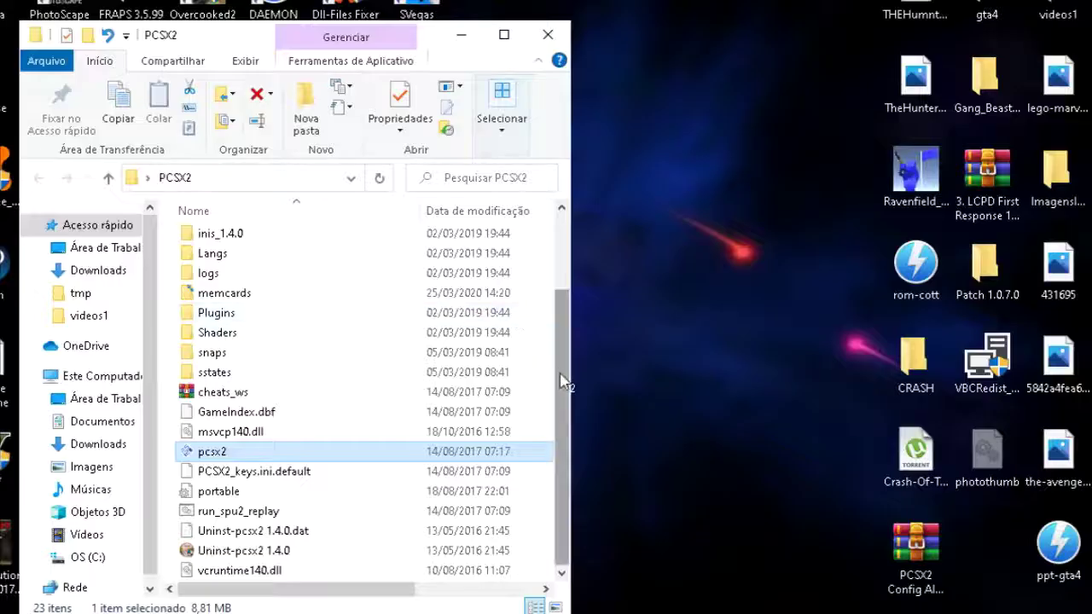
{"action": "mouse_move", "coordinate": [561, 381]}
{"action": "left_mouse_down"}
{"action": "mouse_move", "coordinate": [564, 275]}
{"action": "mouse_move", "coordinate": [558, 479]}
{"action": "mouse_move", "coordinate": [559, 374]}
{"action": "left_mouse_up"}
Step: Look inside the BIOS folder, then return and show the OS (C:) drive
{"action": "double_click", "coordinate": [232, 241]}
{"action": "left_click", "coordinate": [38, 179]}
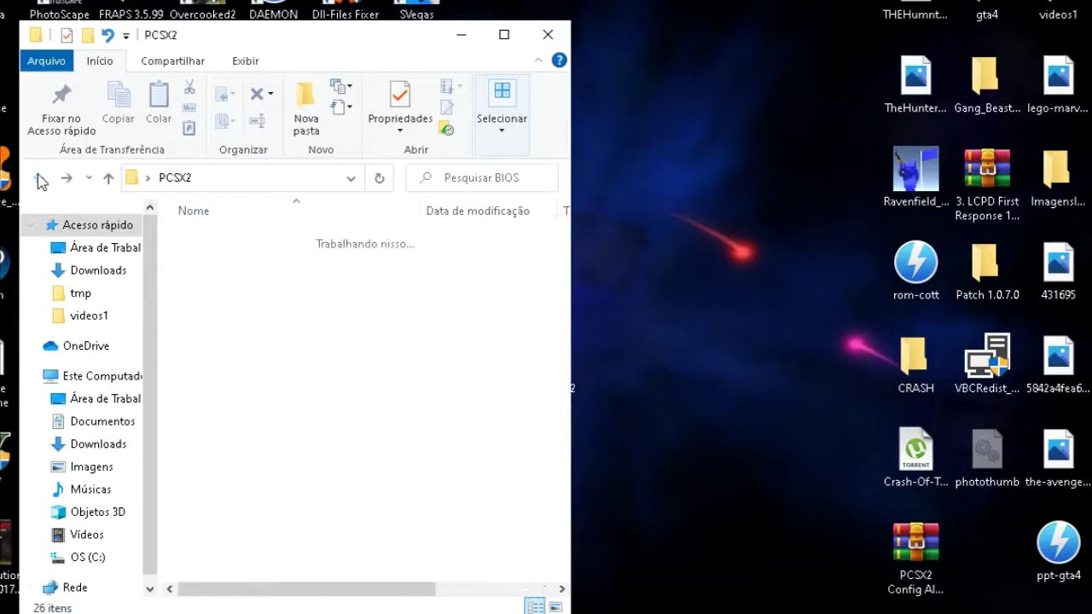
{"action": "left_click", "coordinate": [96, 559]}
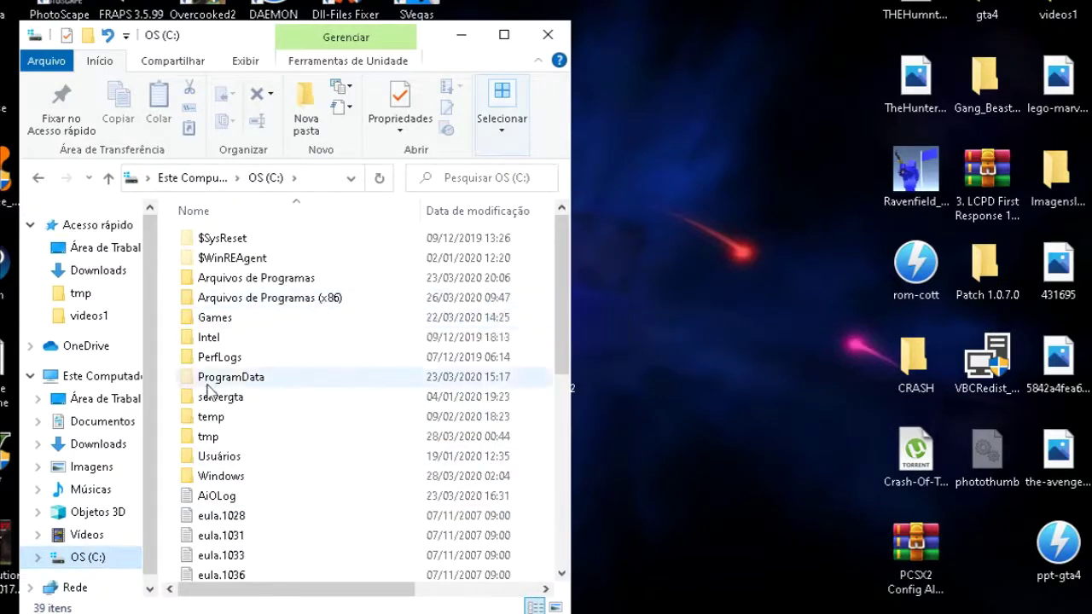
Step: Move the PCSX2 folder from the desktop into C:\Games
{"action": "double_click", "coordinate": [256, 317]}
{"action": "left_click_drag", "start_coordinate": [227, 38], "coordinate": [838, 32]}
{"action": "left_click_drag", "start_coordinate": [575, 387], "coordinate": [588, 407]}
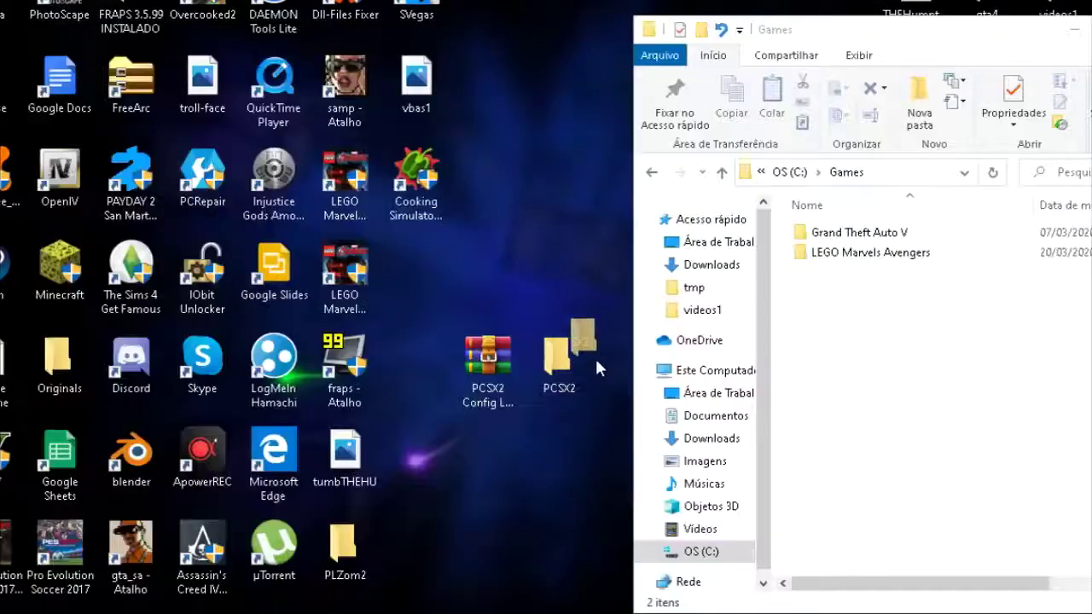
{"action": "left_click_drag", "start_coordinate": [588, 364], "coordinate": [832, 384]}
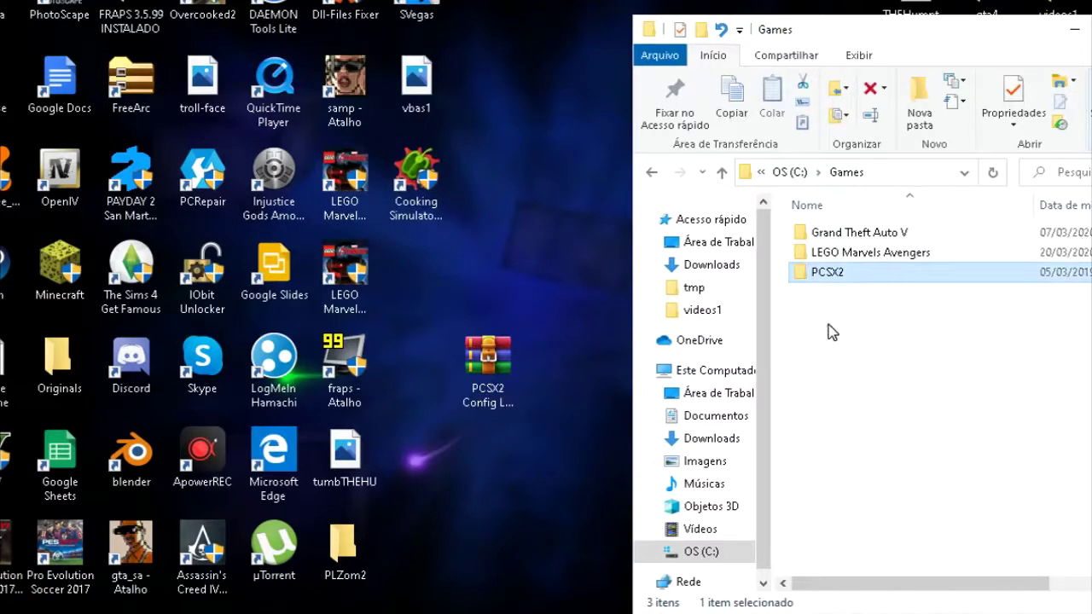
Step: Create a desktop shortcut to Games\PCSX2\pcsx2 via Enviar para, then close Explorer
{"action": "double_click", "coordinate": [826, 271]}
{"action": "left_click", "coordinate": [830, 446]}
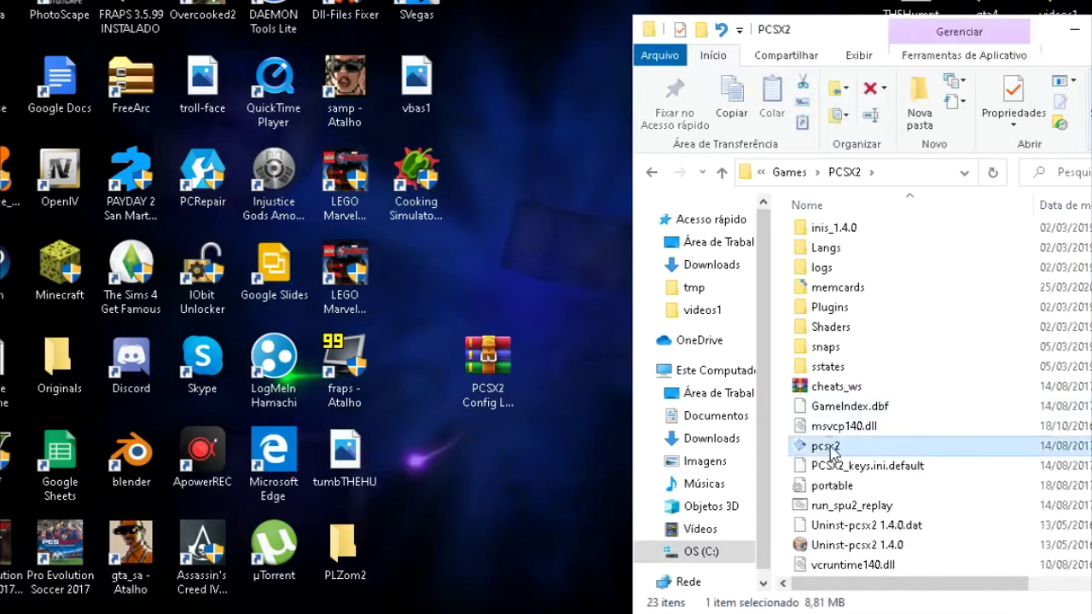
{"action": "right_click", "coordinate": [831, 454]}
{"action": "mouse_move", "coordinate": [892, 288]}
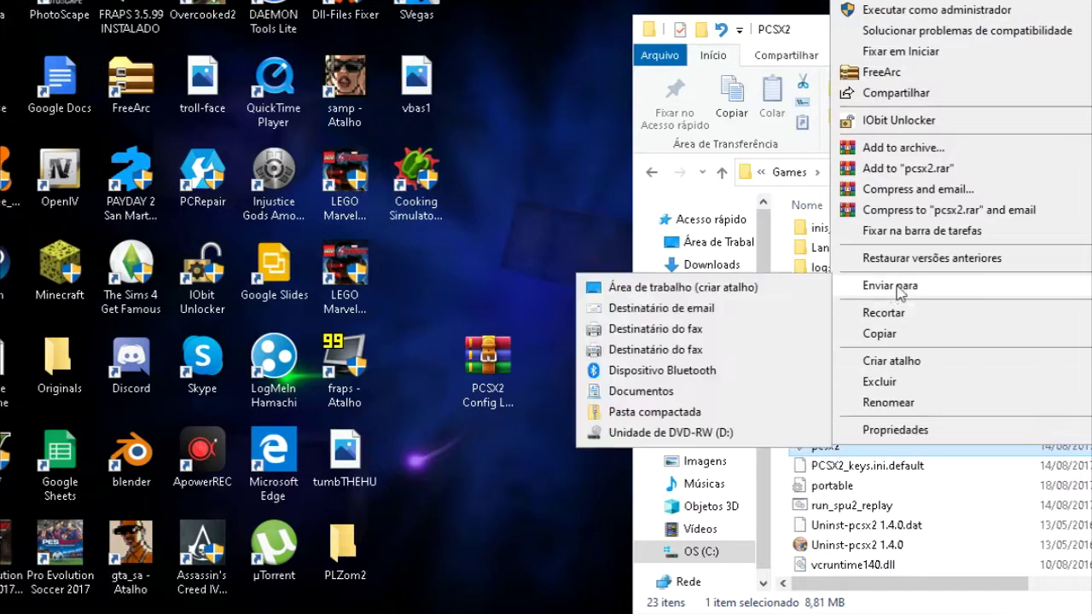
{"action": "left_click", "coordinate": [762, 290]}
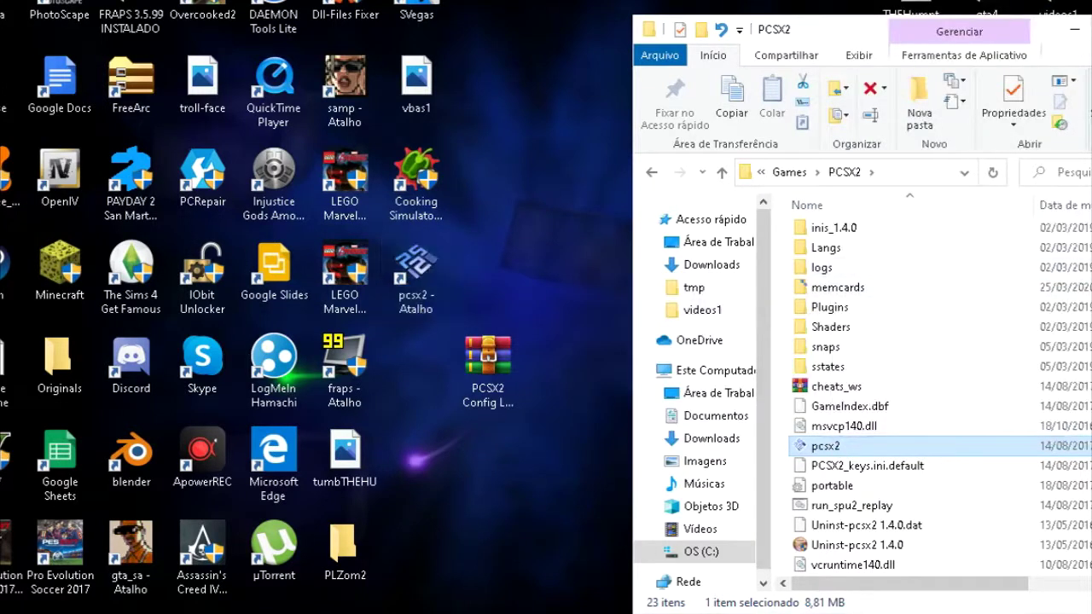
{"action": "key", "text": "alt+F4"}
{"action": "left_click_drag", "start_coordinate": [488, 363], "coordinate": [985, 546]}
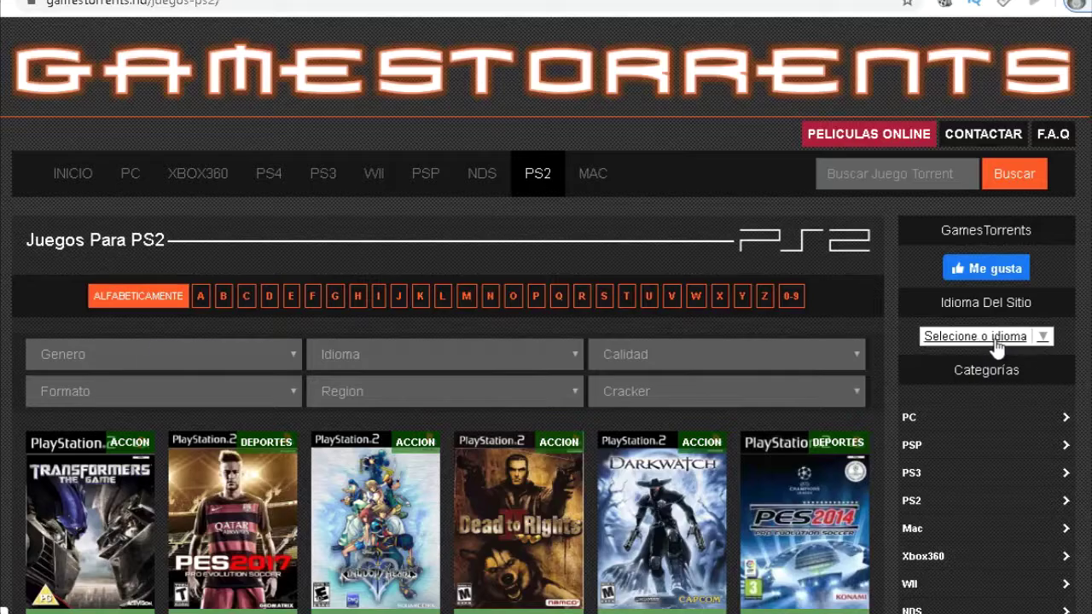
Step: Switch the GamesTorrents site language to Português
{"action": "left_click", "coordinate": [996, 341]}
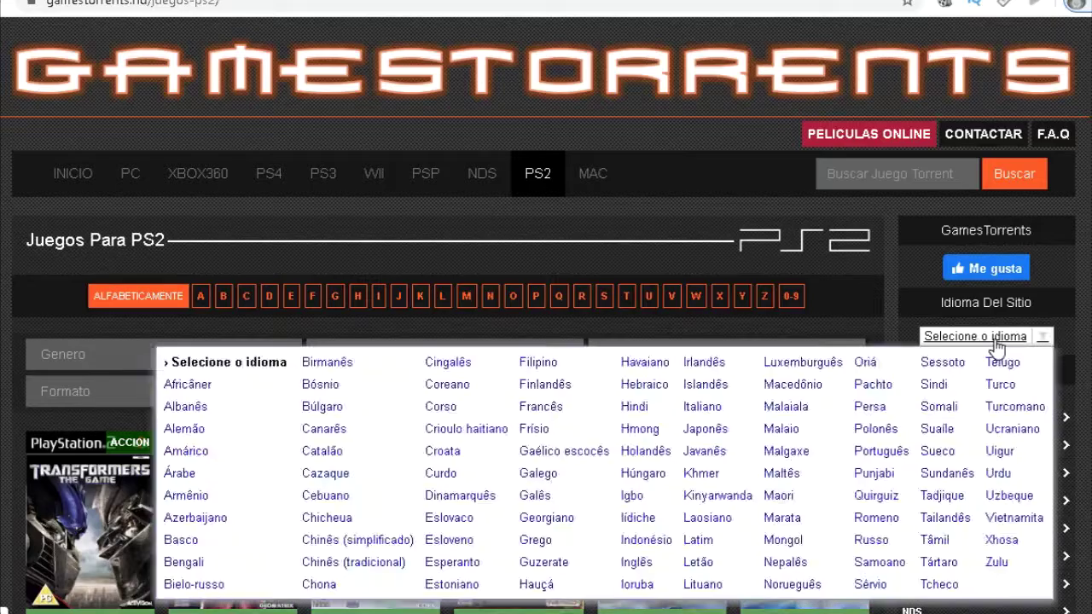
{"action": "left_click", "coordinate": [880, 452]}
{"action": "scroll", "coordinate": [546, 341], "scroll_direction": "up", "scroll_amount": 1}
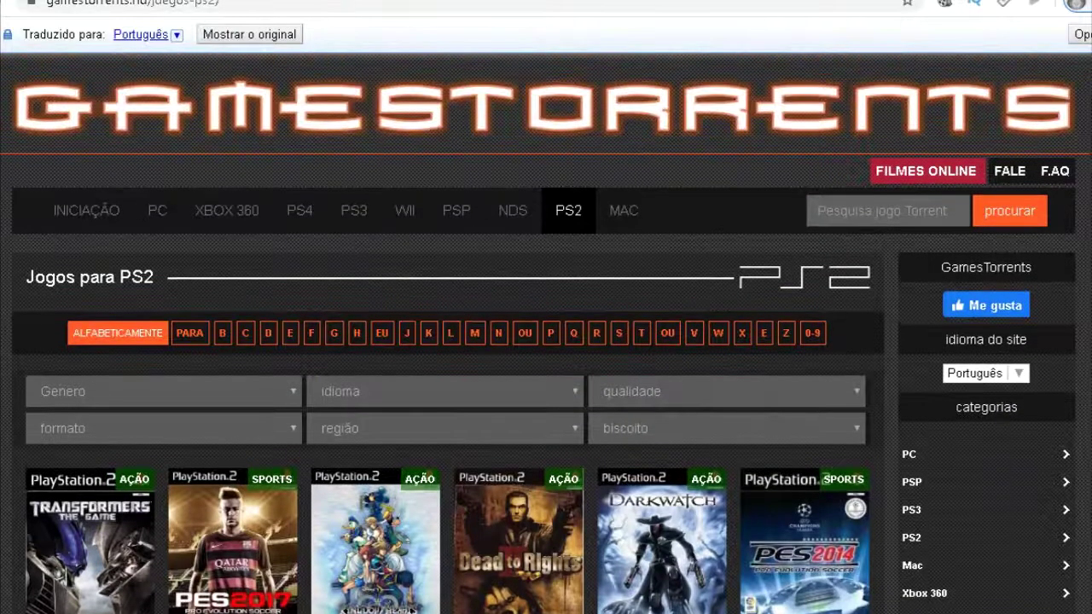
{"action": "scroll", "coordinate": [546, 341], "scroll_direction": "down", "scroll_amount": 5}
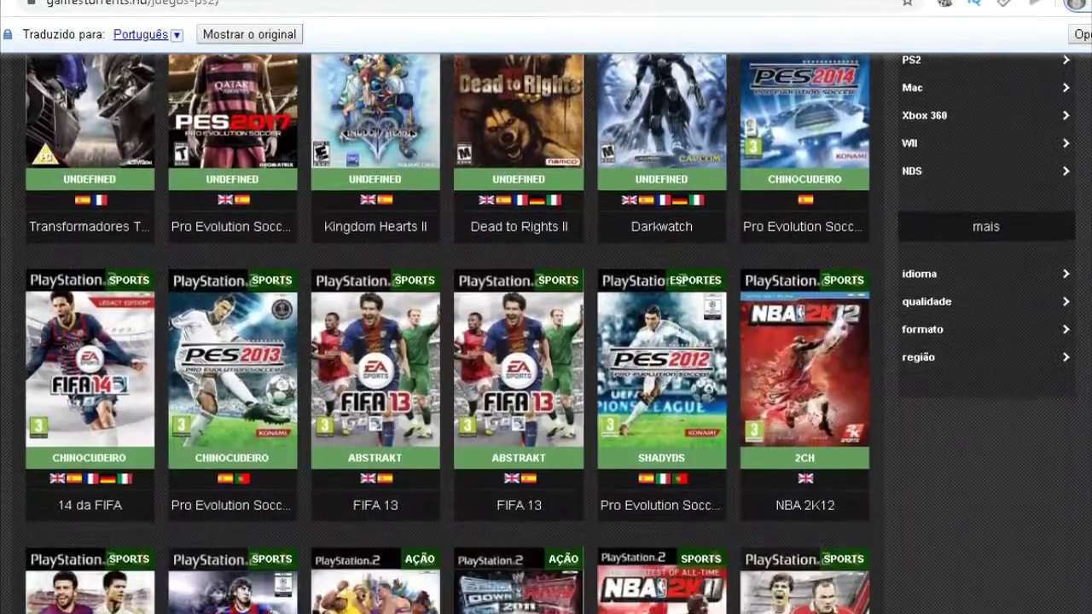
{"action": "scroll", "coordinate": [546, 342], "scroll_direction": "down", "scroll_amount": 10}
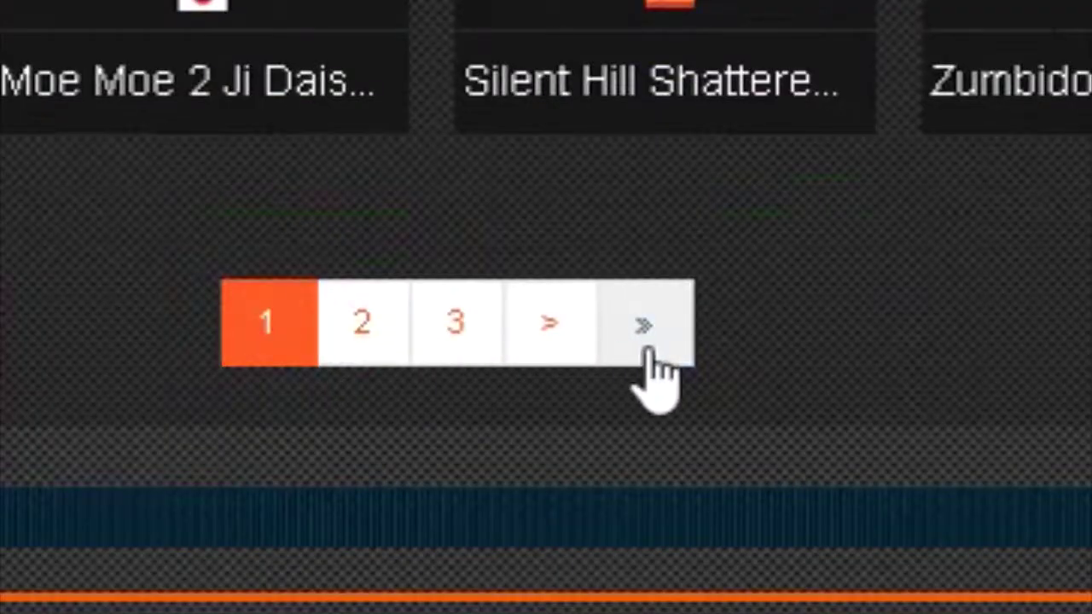
Step: Go to page 2 of the PS2 catalogue and browse titles like NBA 2K10 and FIFA 10
{"action": "left_click", "coordinate": [548, 322]}
{"action": "scroll", "coordinate": [699, 512], "scroll_direction": "down", "scroll_amount": 2}
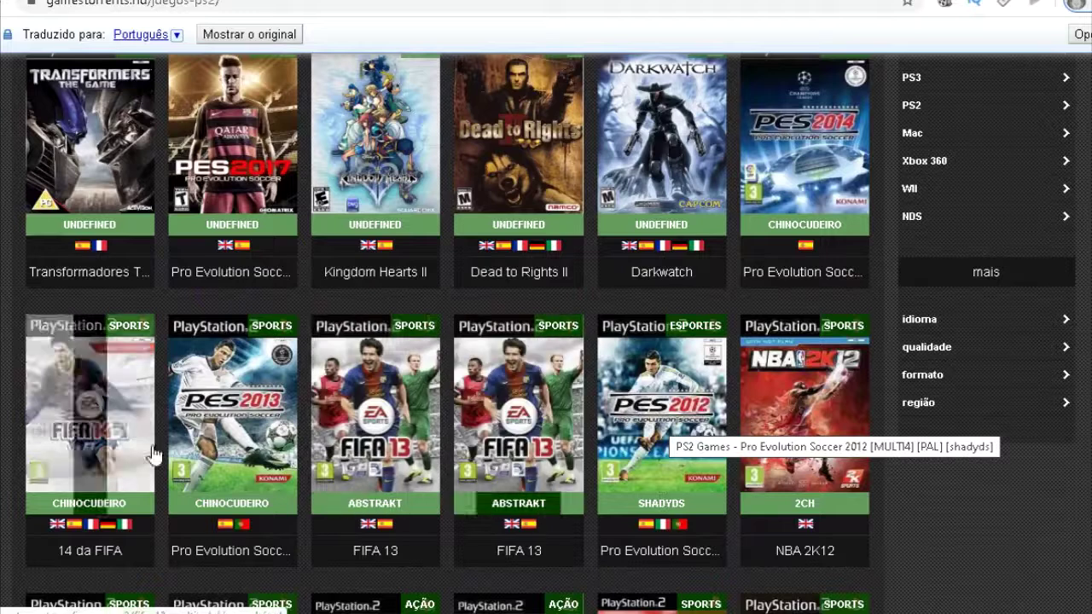
{"action": "scroll", "coordinate": [546, 332], "scroll_direction": "down", "scroll_amount": 10}
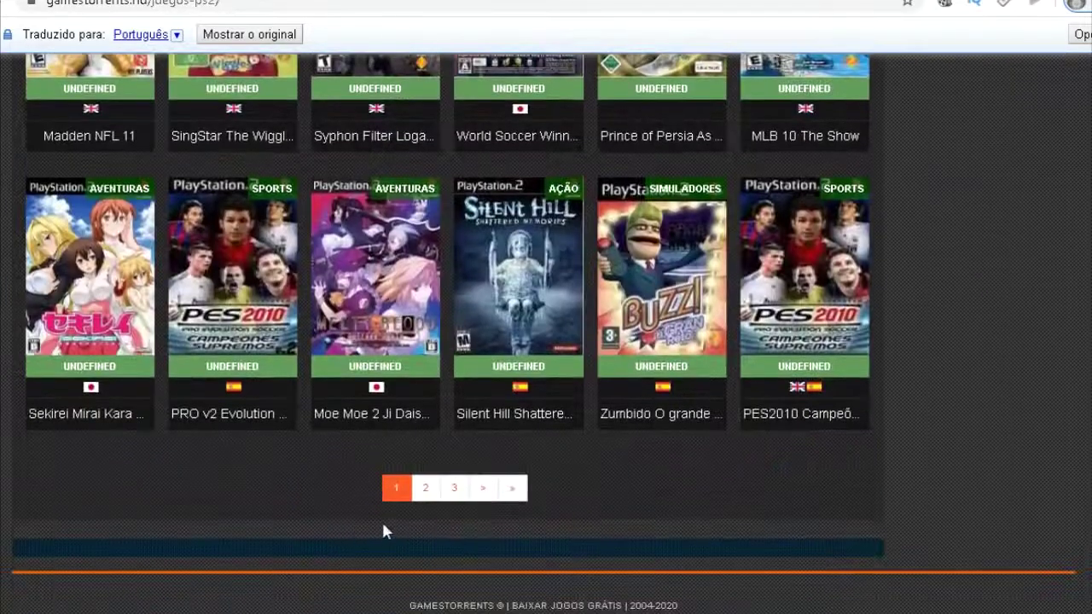
{"action": "left_click", "coordinate": [426, 488]}
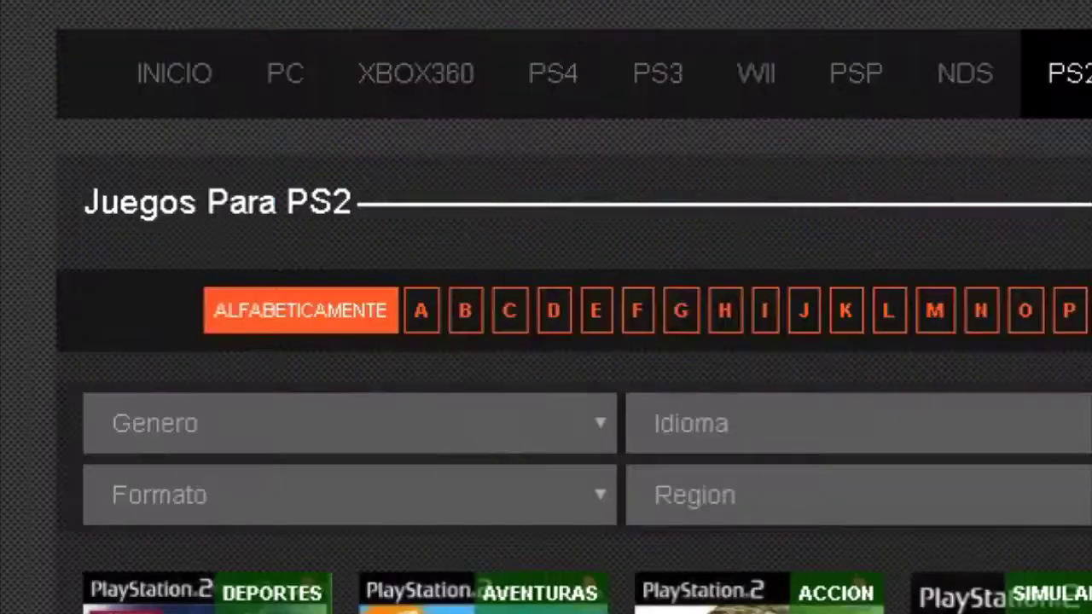
{"action": "scroll", "coordinate": [715, 385], "scroll_direction": "down", "scroll_amount": 5}
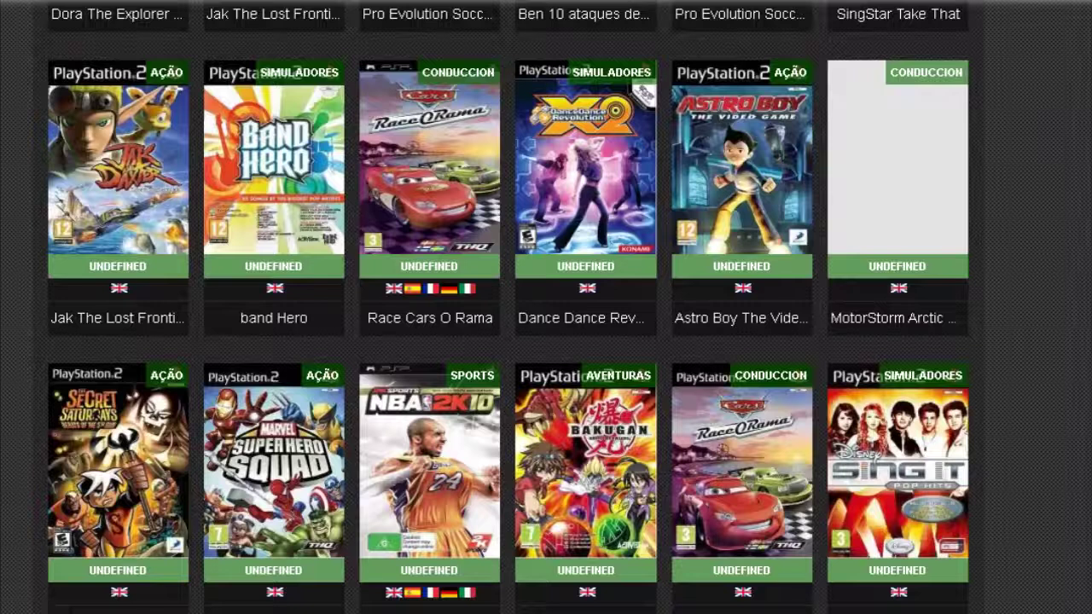
{"action": "scroll", "coordinate": [546, 307], "scroll_direction": "down", "scroll_amount": 3}
{"action": "scroll", "coordinate": [547, 308], "scroll_direction": "down", "scroll_amount": 1}
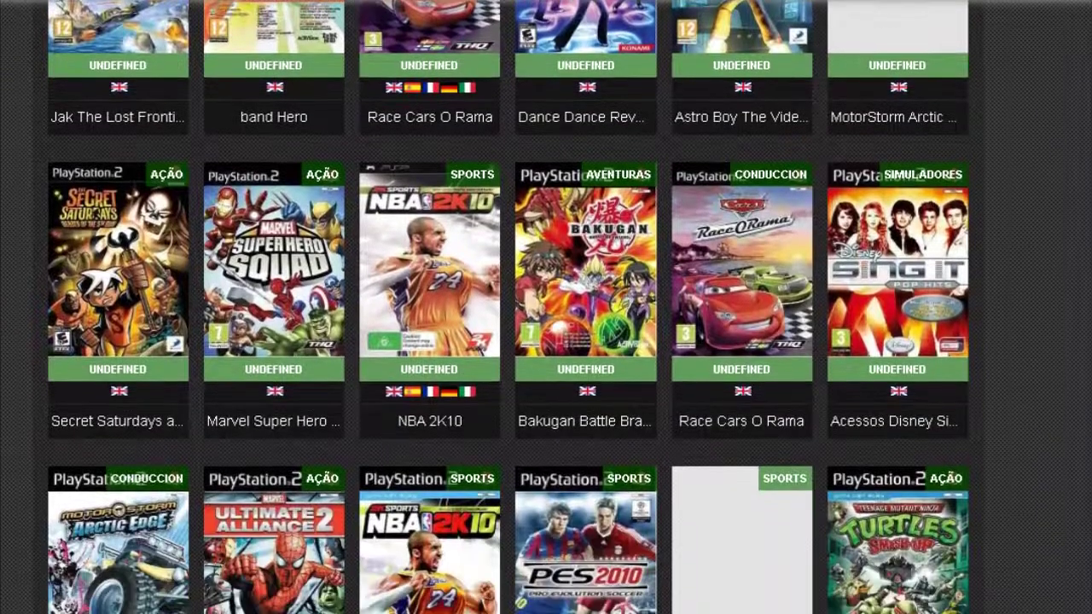
{"action": "scroll", "coordinate": [634, 506], "scroll_direction": "down", "scroll_amount": 4}
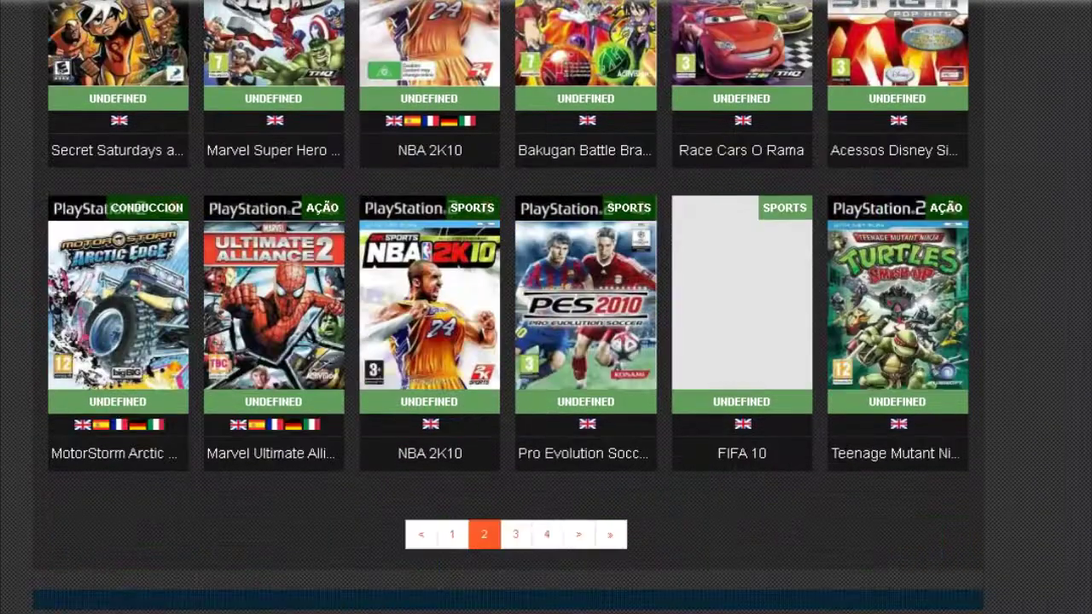
{"action": "scroll", "coordinate": [634, 507], "scroll_direction": "up", "scroll_amount": 1}
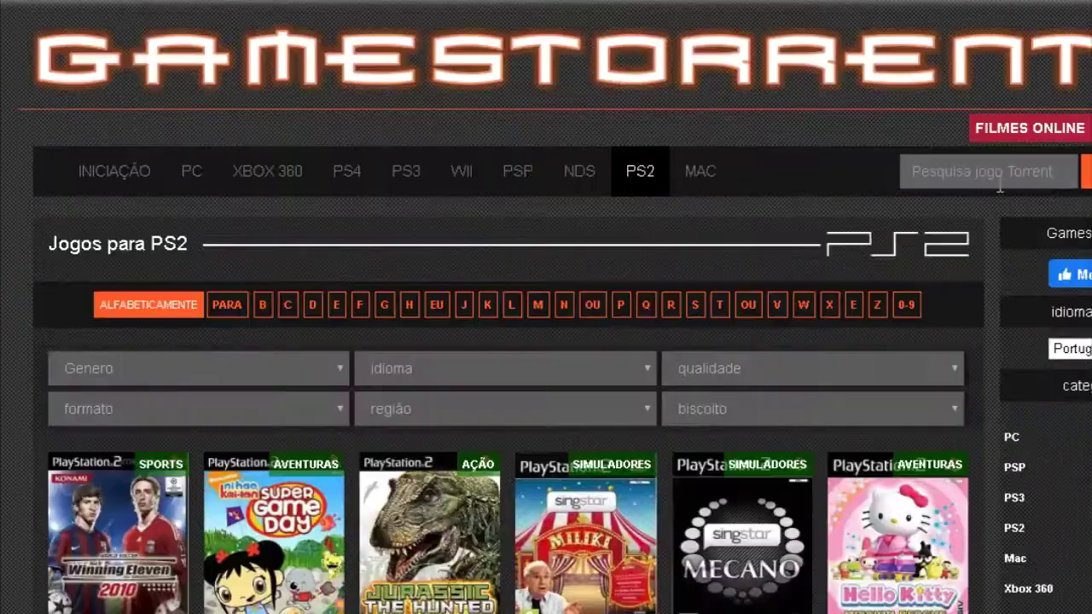
Step: Search GamesTorrents for 'crash'
{"action": "left_click", "coordinate": [1000, 183]}
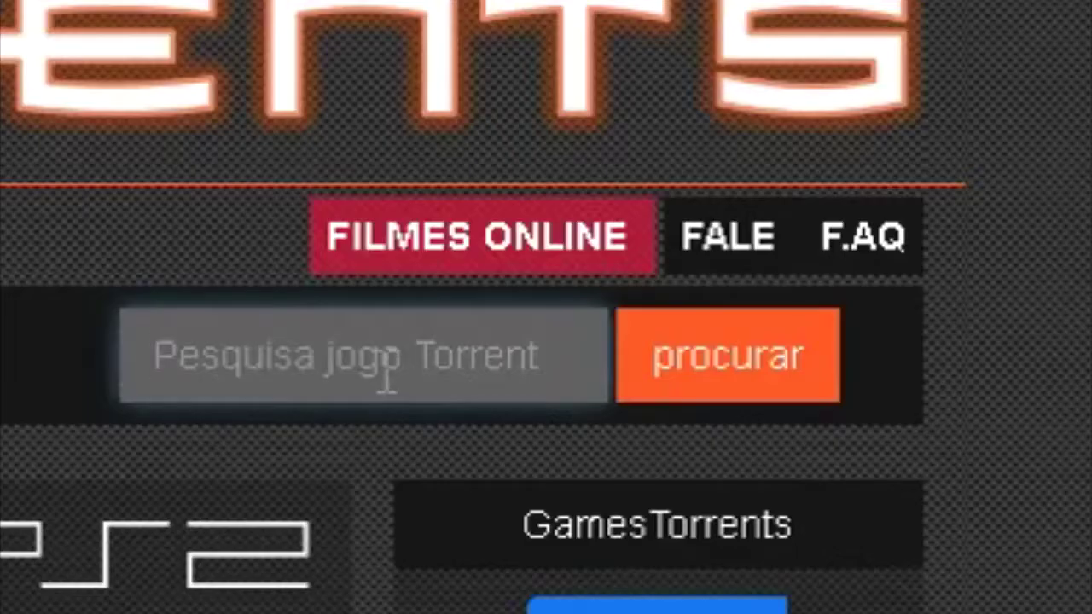
{"action": "type", "text": "crash"}
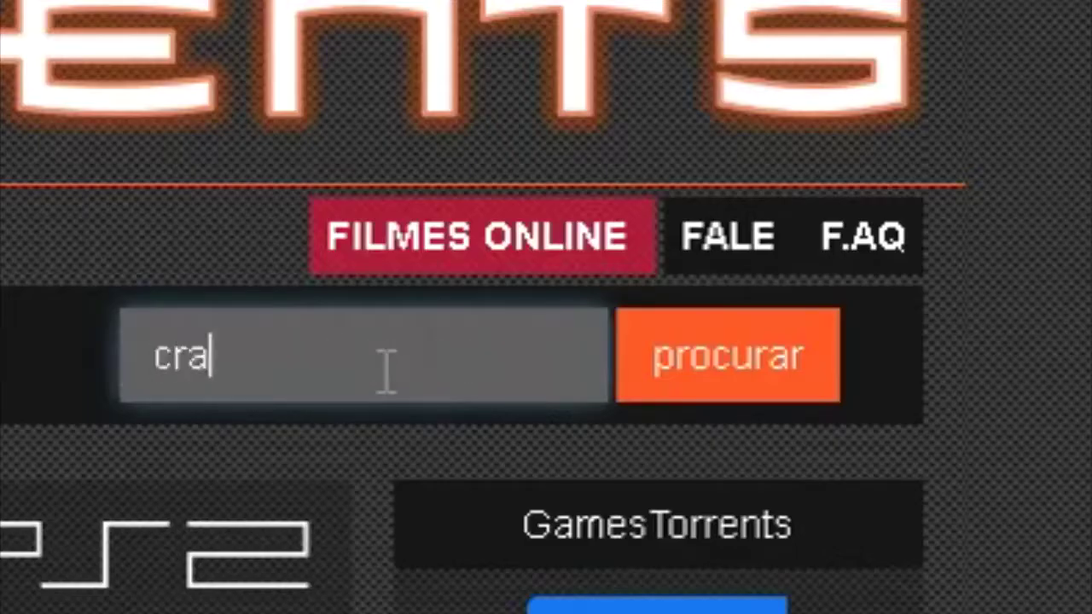
{"action": "left_click", "coordinate": [727, 356]}
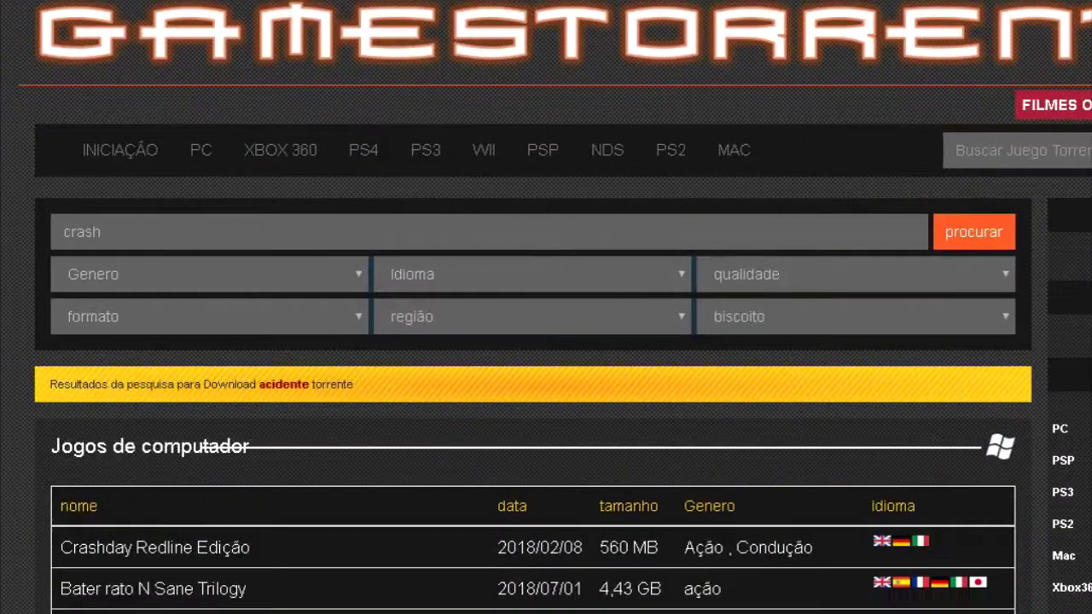
Step: Scroll to the PS2 results table and open Crash of the Titans [MULTI5]
{"action": "scroll", "coordinate": [882, 339], "scroll_direction": "down", "scroll_amount": 2}
{"action": "scroll", "coordinate": [547, 341], "scroll_direction": "down", "scroll_amount": 3}
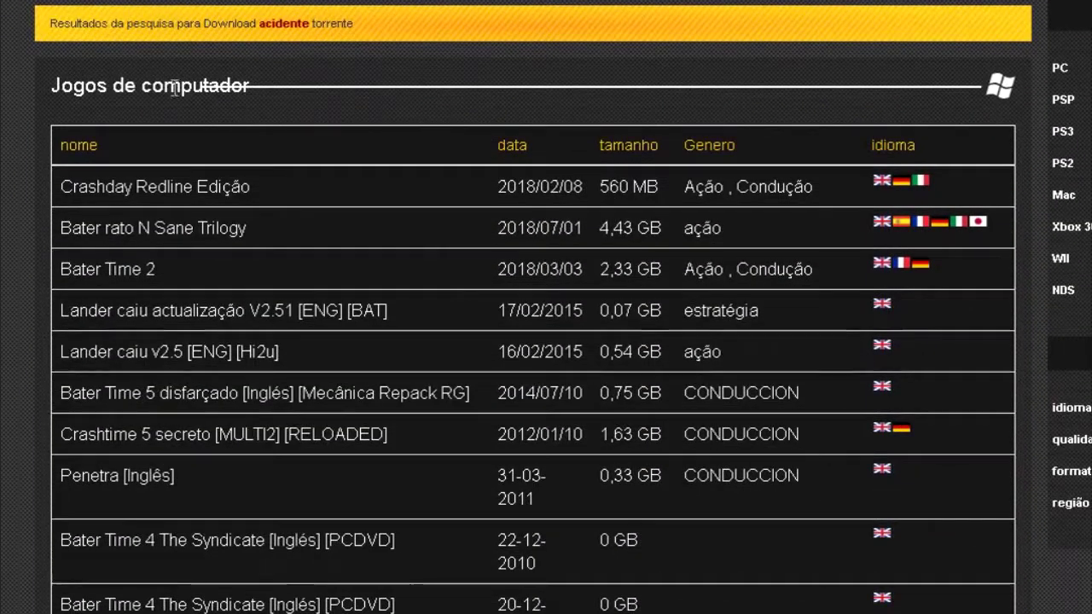
{"action": "scroll", "coordinate": [546, 342], "scroll_direction": "down", "scroll_amount": 10}
{"action": "scroll", "coordinate": [546, 341], "scroll_direction": "down", "scroll_amount": 15}
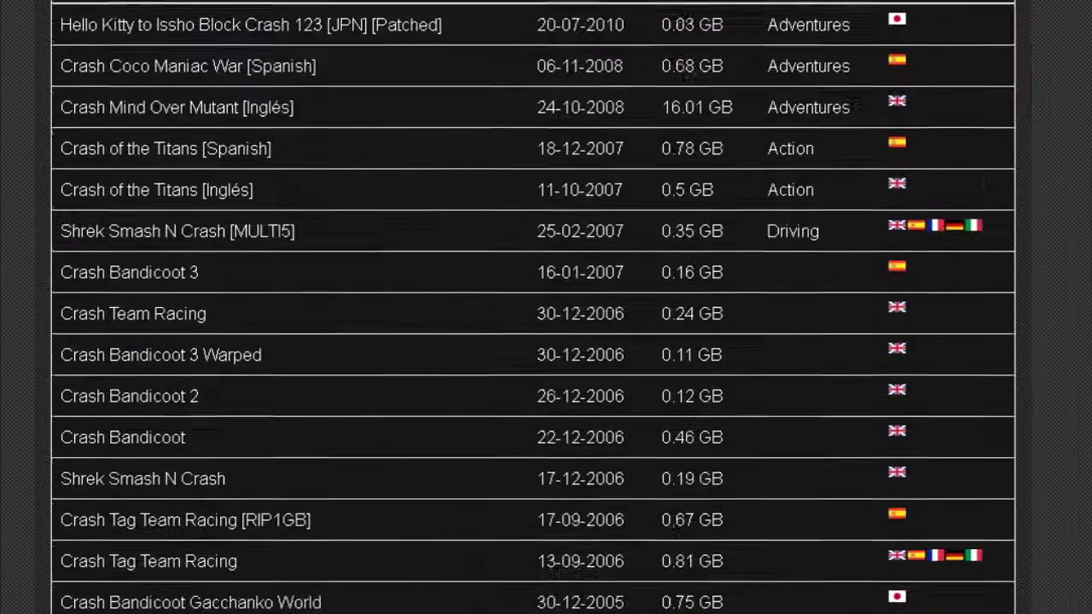
{"action": "scroll", "coordinate": [546, 307], "scroll_direction": "down", "scroll_amount": 15}
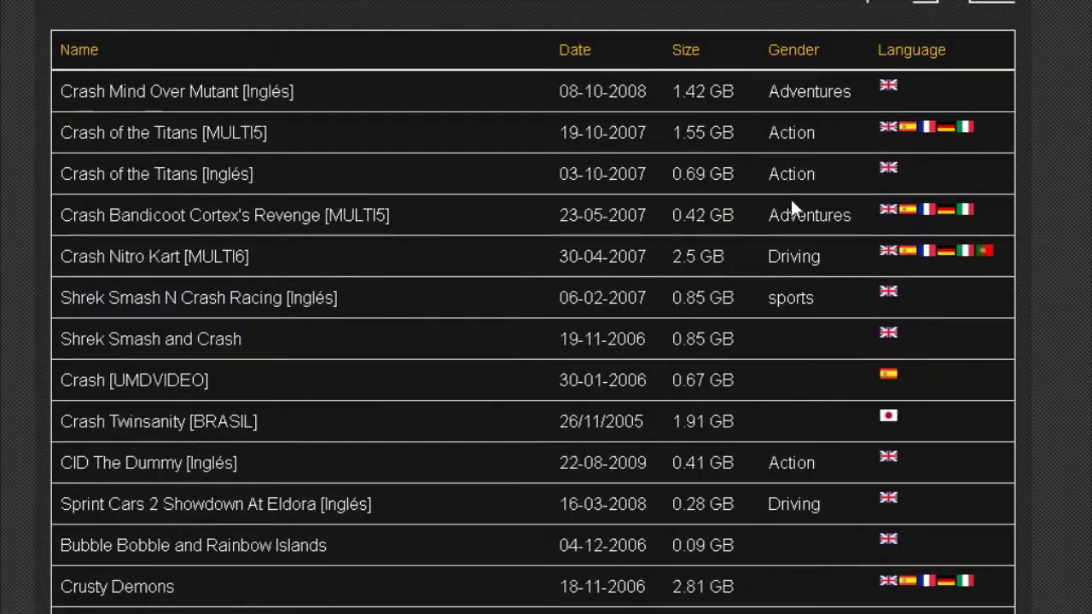
{"action": "scroll", "coordinate": [563, 177], "scroll_direction": "down", "scroll_amount": 1}
{"action": "scroll", "coordinate": [546, 307], "scroll_direction": "down", "scroll_amount": 3}
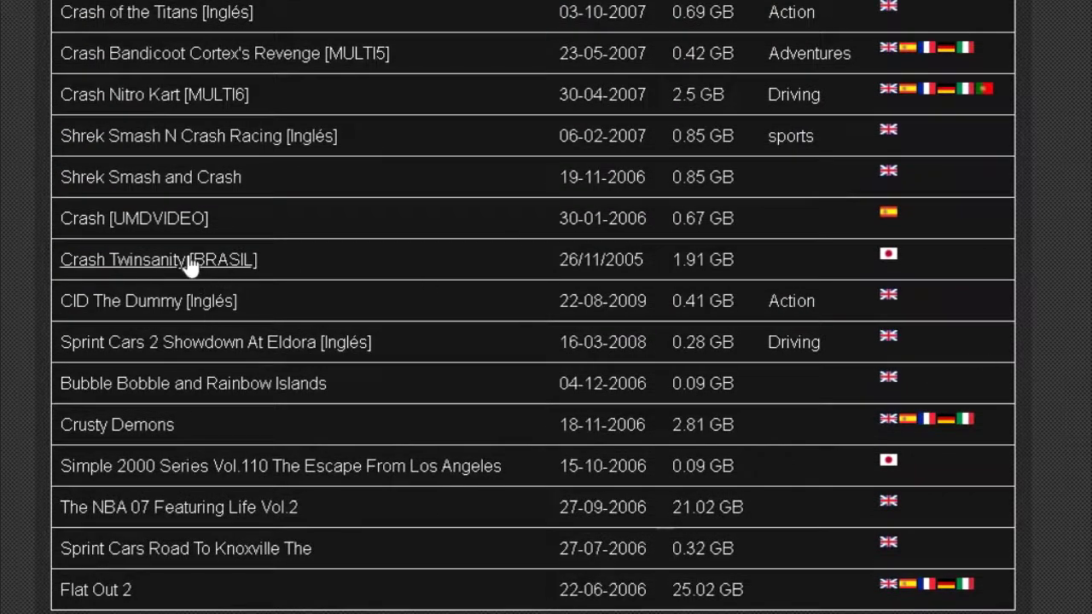
{"action": "mouse_move", "coordinate": [192, 274]}
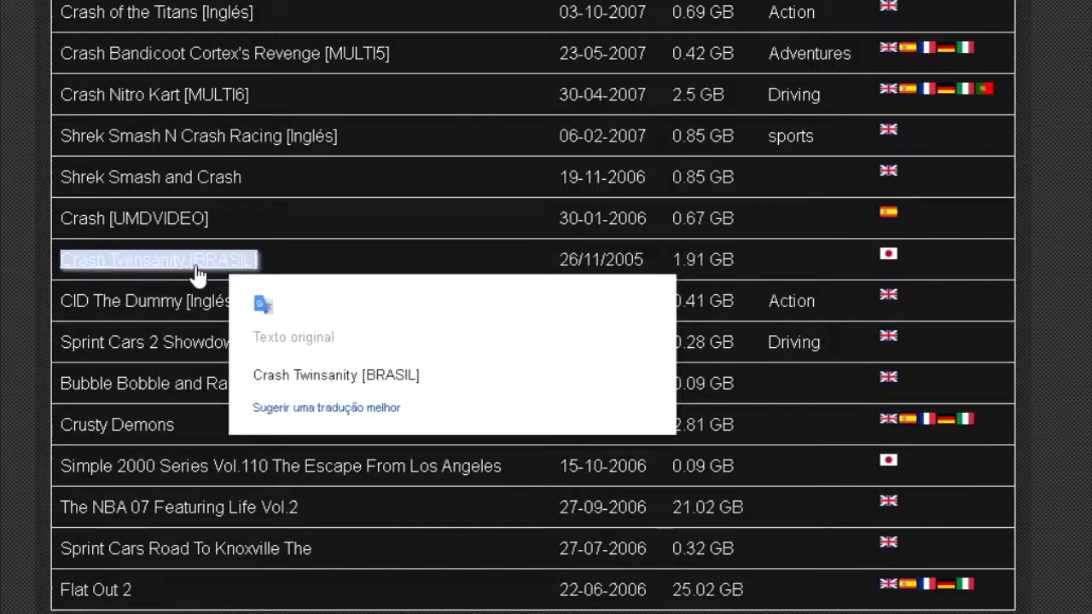
{"action": "scroll", "coordinate": [533, 297], "scroll_direction": "up", "scroll_amount": 7}
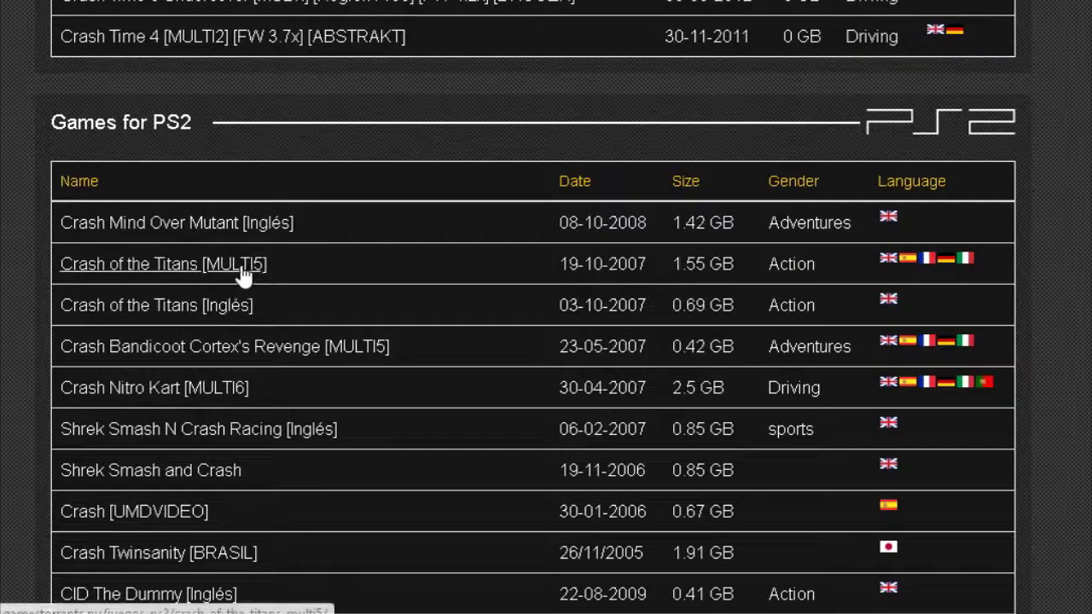
{"action": "left_click", "coordinate": [244, 266]}
Step: Download the Crash of the Titans [MULTI5] .torrent file and open it in uTorrent
{"action": "scroll", "coordinate": [546, 341], "scroll_direction": "down", "scroll_amount": 4}
{"action": "scroll", "coordinate": [546, 307], "scroll_direction": "up", "scroll_amount": 1}
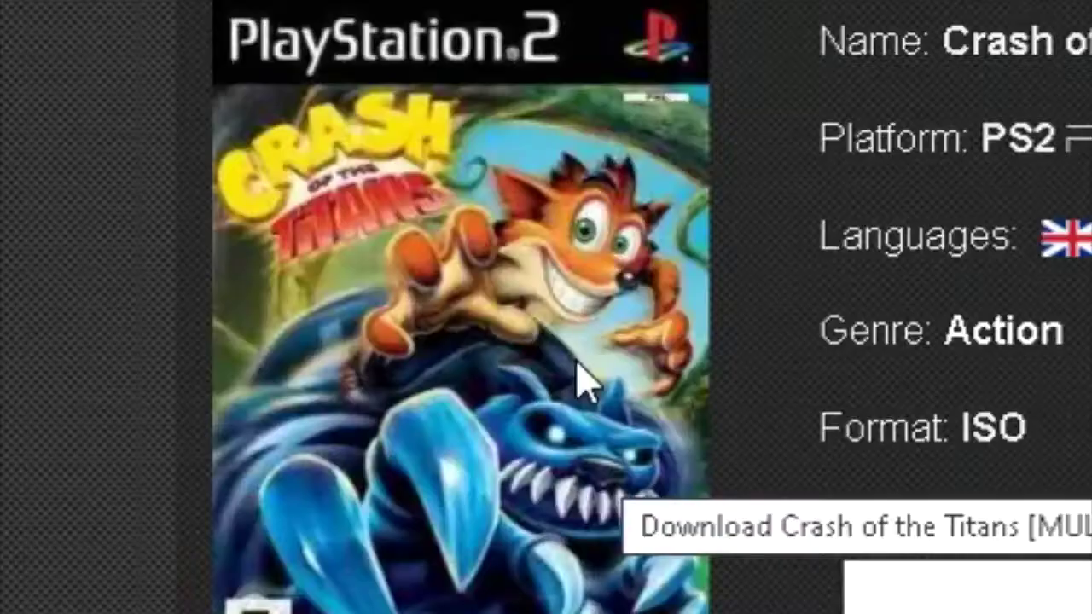
{"action": "scroll", "coordinate": [546, 341], "scroll_direction": "down", "scroll_amount": 5}
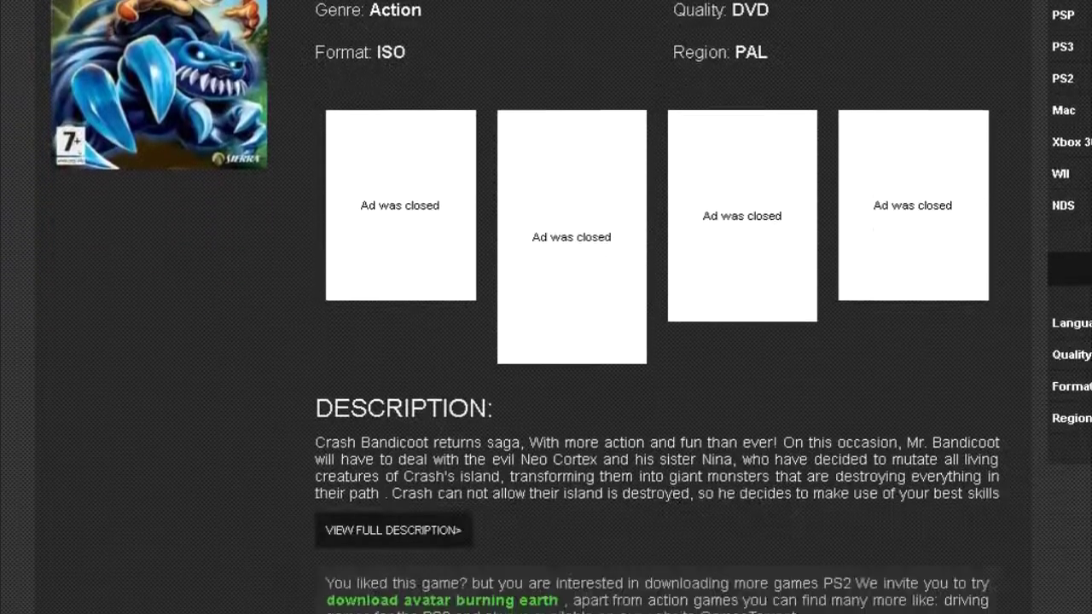
{"action": "scroll", "coordinate": [695, 226], "scroll_direction": "down", "scroll_amount": 4}
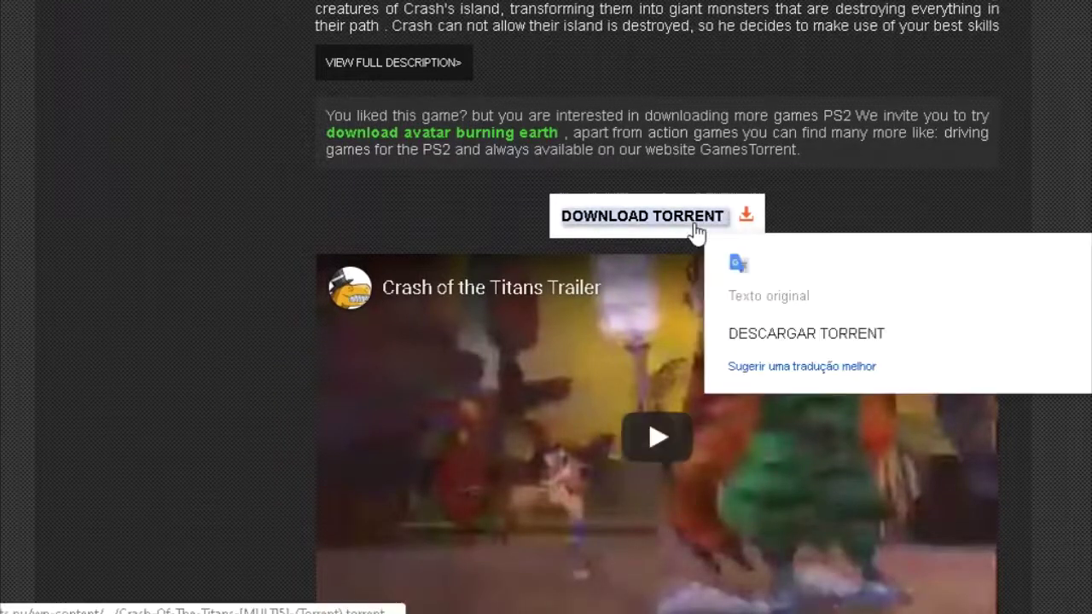
{"action": "left_click", "coordinate": [687, 227]}
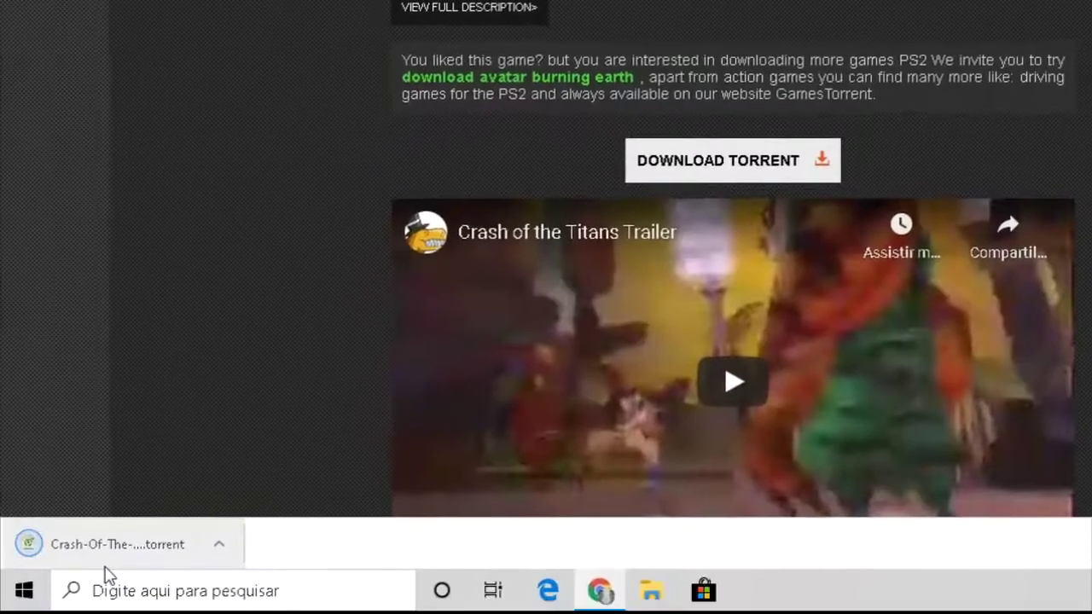
{"action": "left_click", "coordinate": [88, 554]}
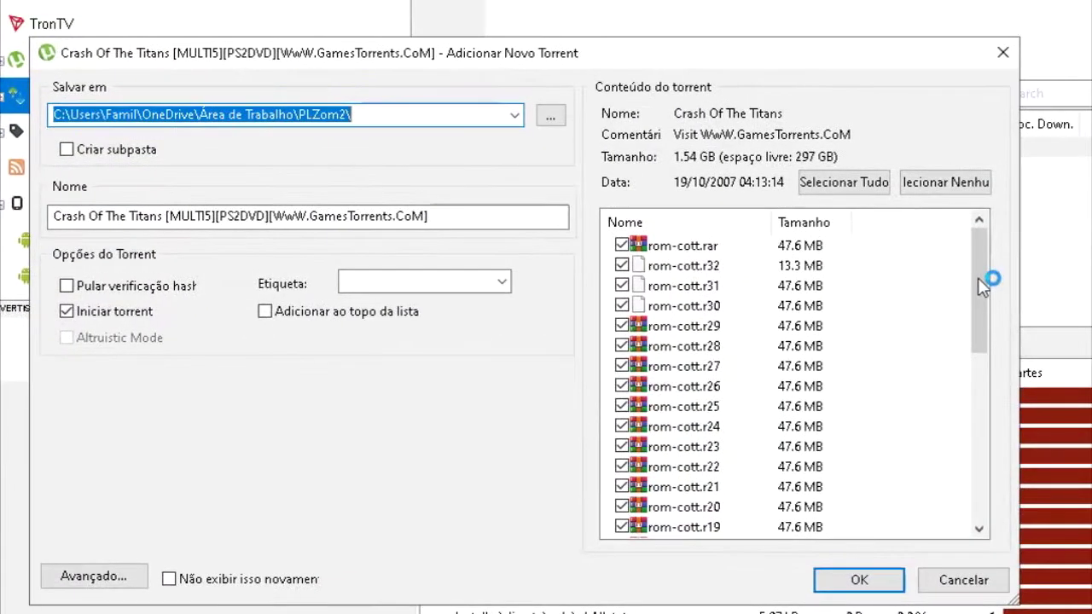
{"action": "scroll", "coordinate": [982, 282], "scroll_direction": "down", "scroll_amount": 1}
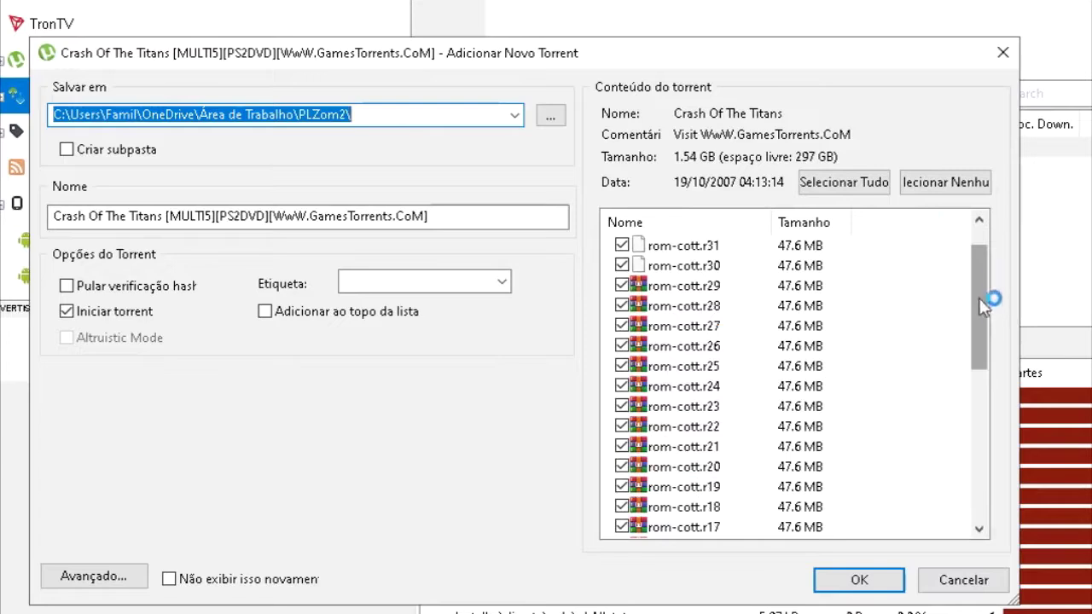
Step: Review the rom-cott parts in the Adicionar Novo Torrent dialog and confirm with OK
{"action": "scroll", "coordinate": [977, 324], "scroll_direction": "up", "scroll_amount": 1}
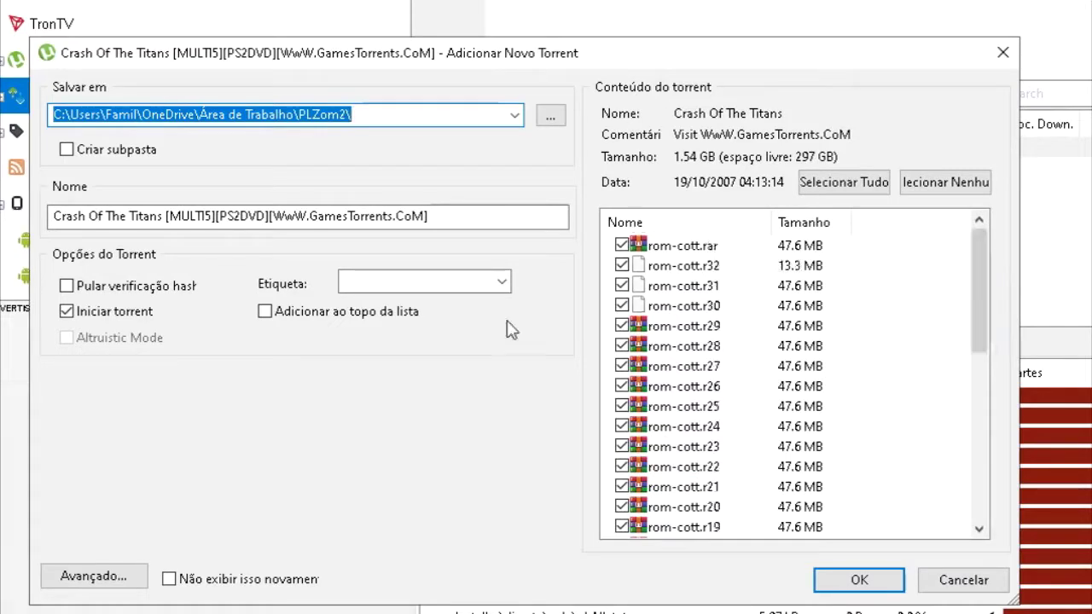
{"action": "left_click", "coordinate": [553, 118]}
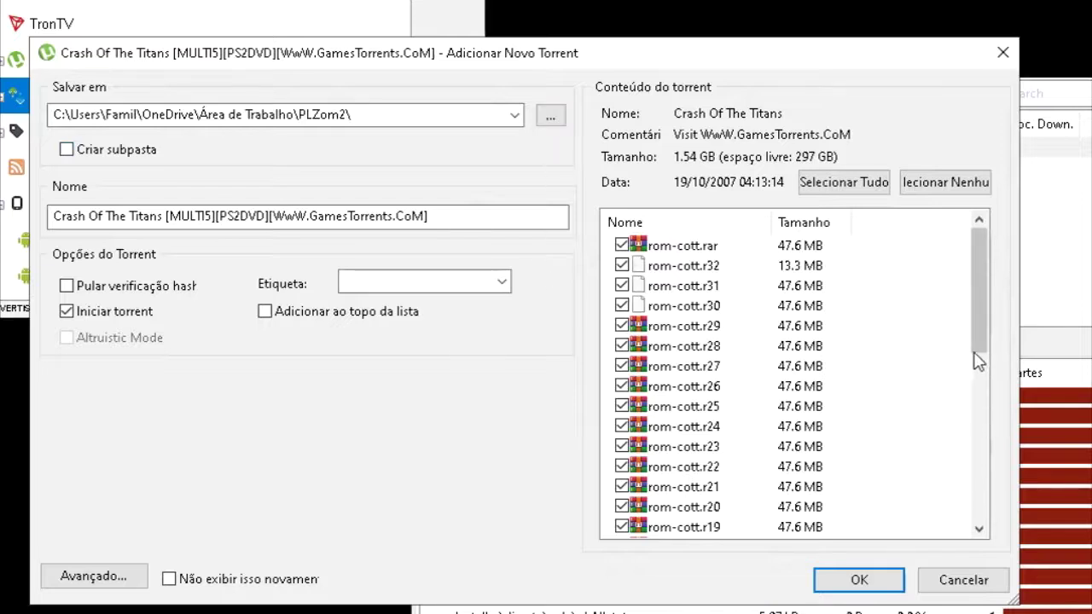
{"action": "left_click_drag", "start_coordinate": [987, 273], "coordinate": [1035, 225]}
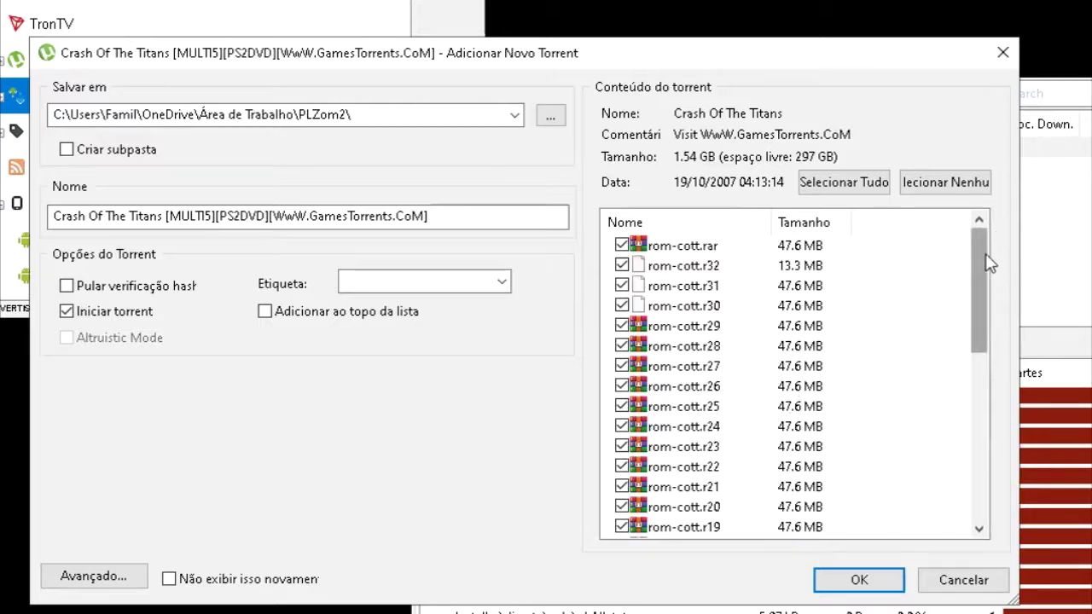
{"action": "left_click_drag", "start_coordinate": [990, 269], "coordinate": [981, 512]}
{"action": "left_click", "coordinate": [894, 580]}
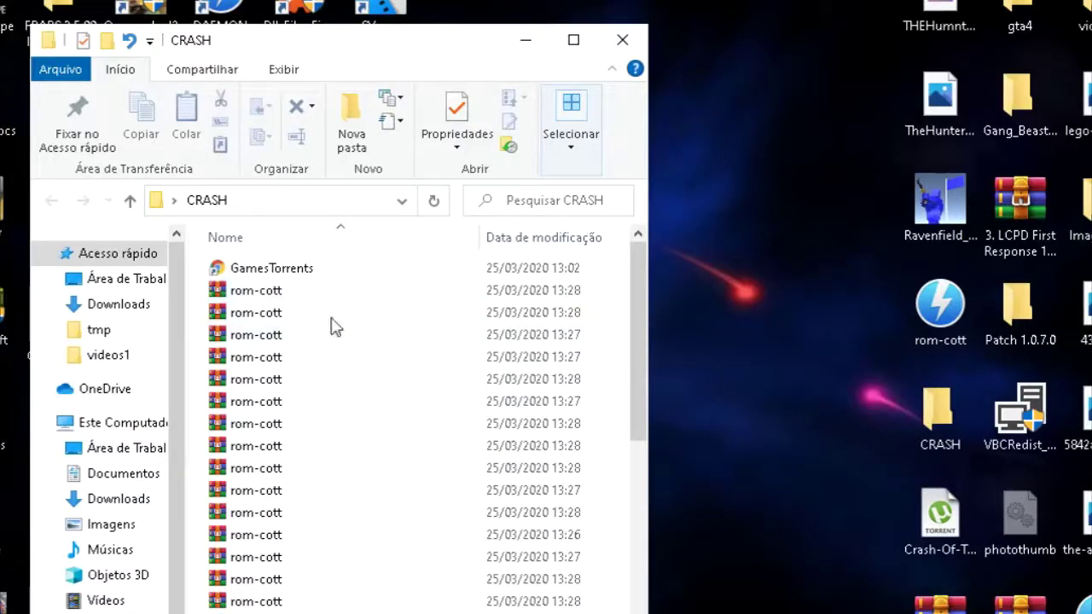
Step: Open the first rom-cott archive in WinRAR and drag rom-cott.iso onto the desktop
{"action": "left_click_drag", "start_coordinate": [200, 266], "coordinate": [256, 609]}
{"action": "scroll", "coordinate": [273, 313], "scroll_direction": "up", "scroll_amount": 5}
{"action": "left_click", "coordinate": [262, 294]}
{"action": "double_click", "coordinate": [256, 291]}
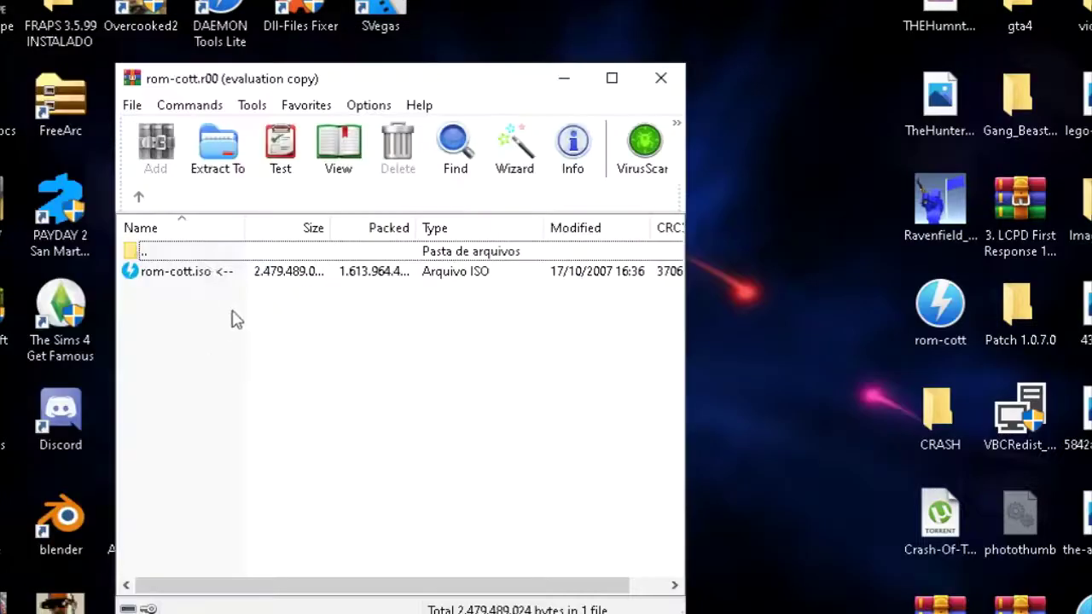
{"action": "left_click", "coordinate": [164, 276]}
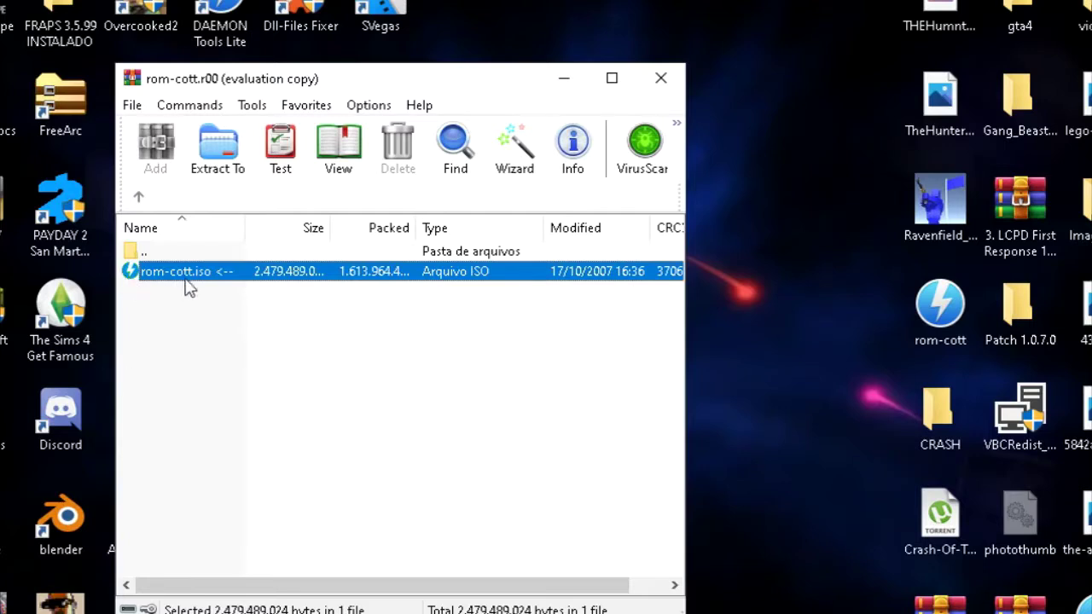
{"action": "left_click_drag", "start_coordinate": [241, 282], "coordinate": [742, 423]}
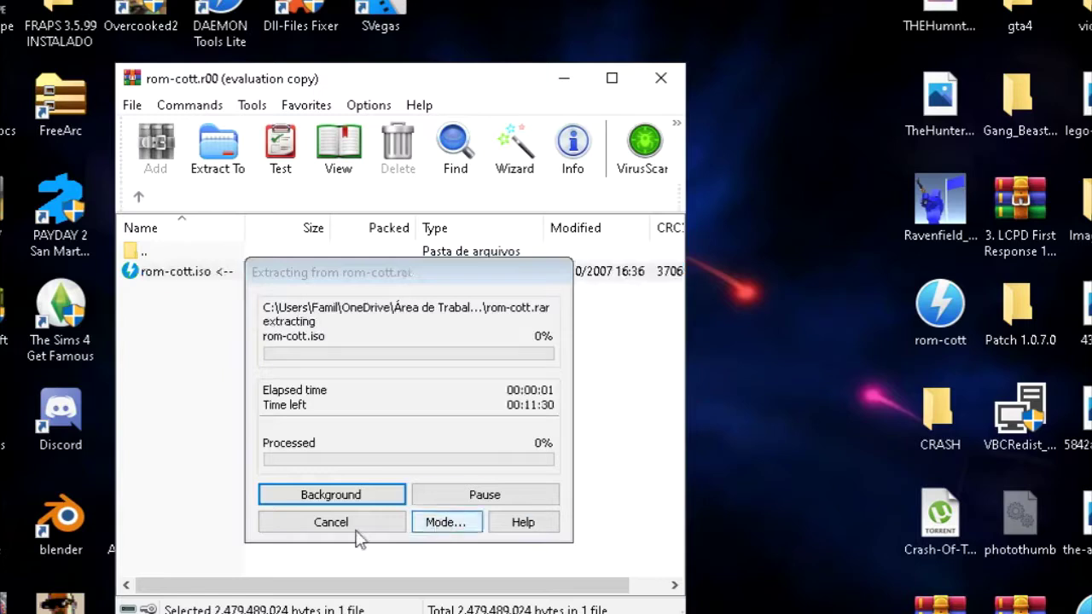
Step: Place the extracted rom-cott image beside Patch 1.0.7.0 and launch PCSX2
{"action": "left_click", "coordinate": [382, 522]}
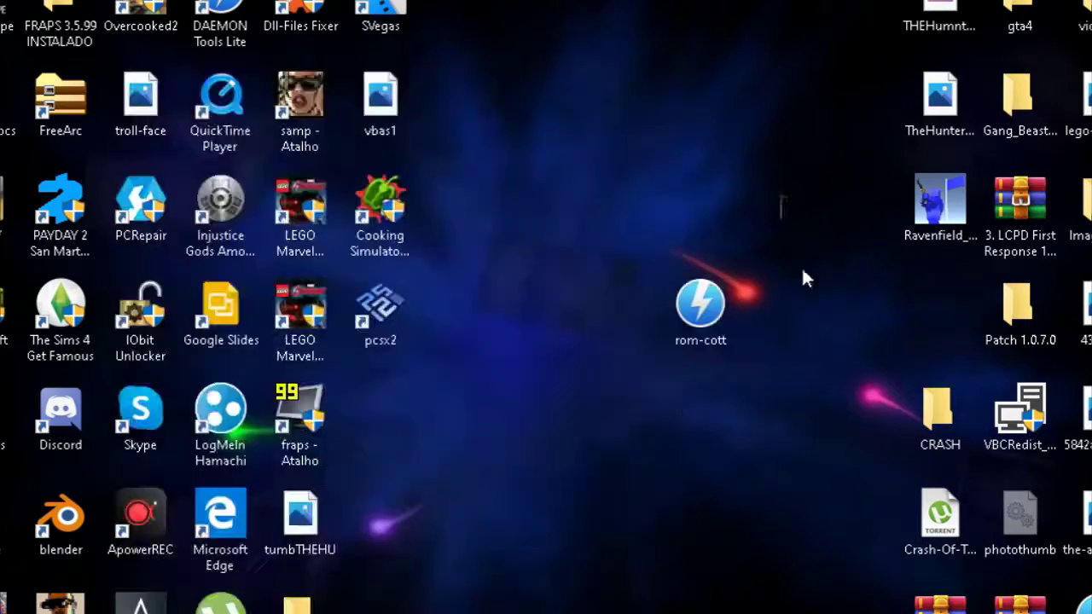
{"action": "left_click_drag", "start_coordinate": [633, 211], "coordinate": [794, 483]}
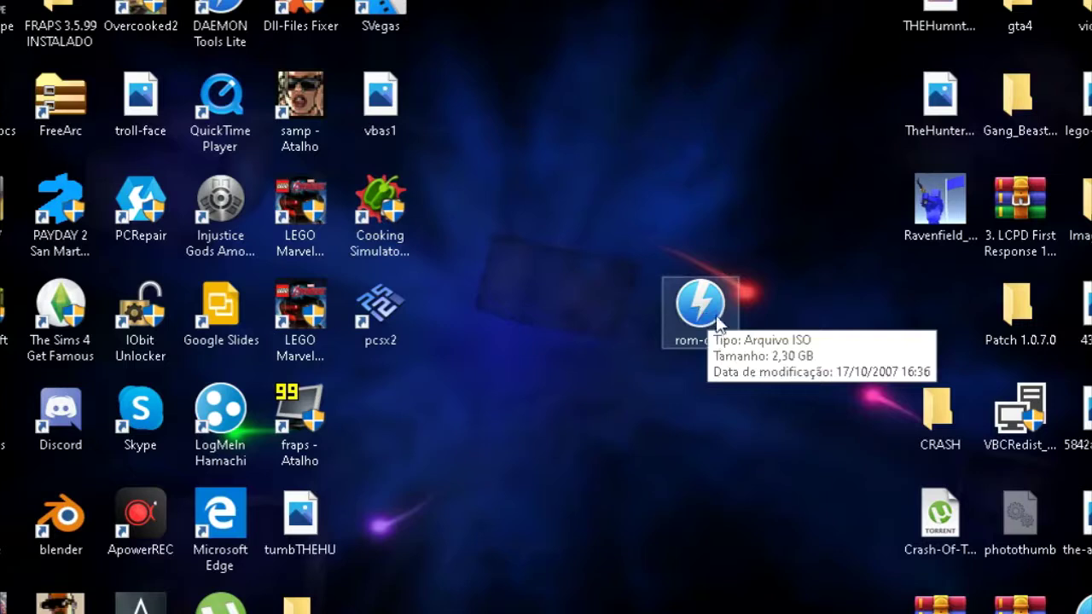
{"action": "left_click_drag", "start_coordinate": [706, 316], "coordinate": [930, 318]}
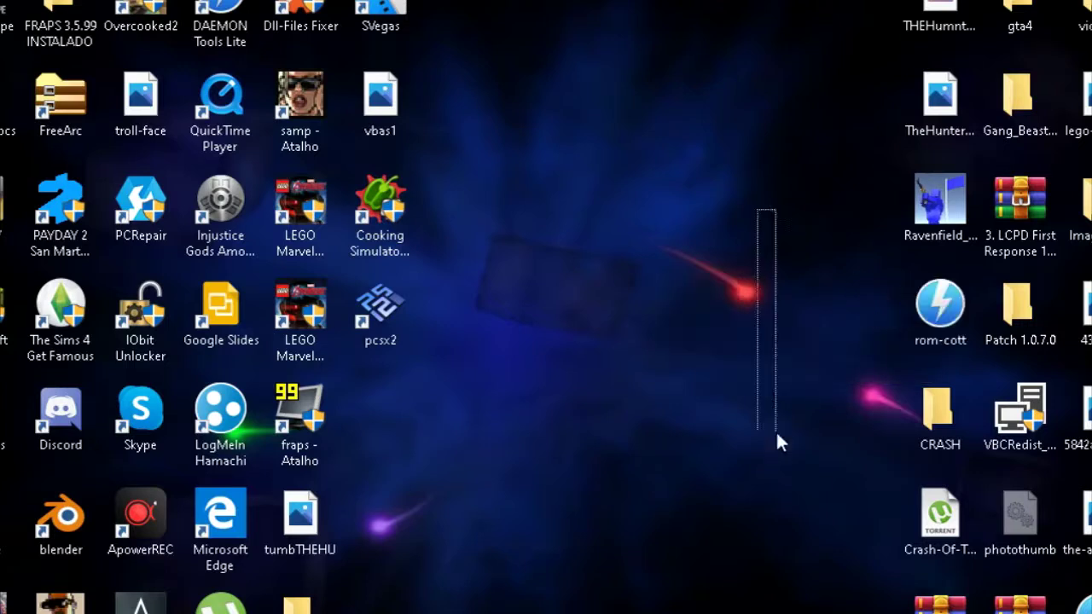
{"action": "left_click", "coordinate": [520, 441]}
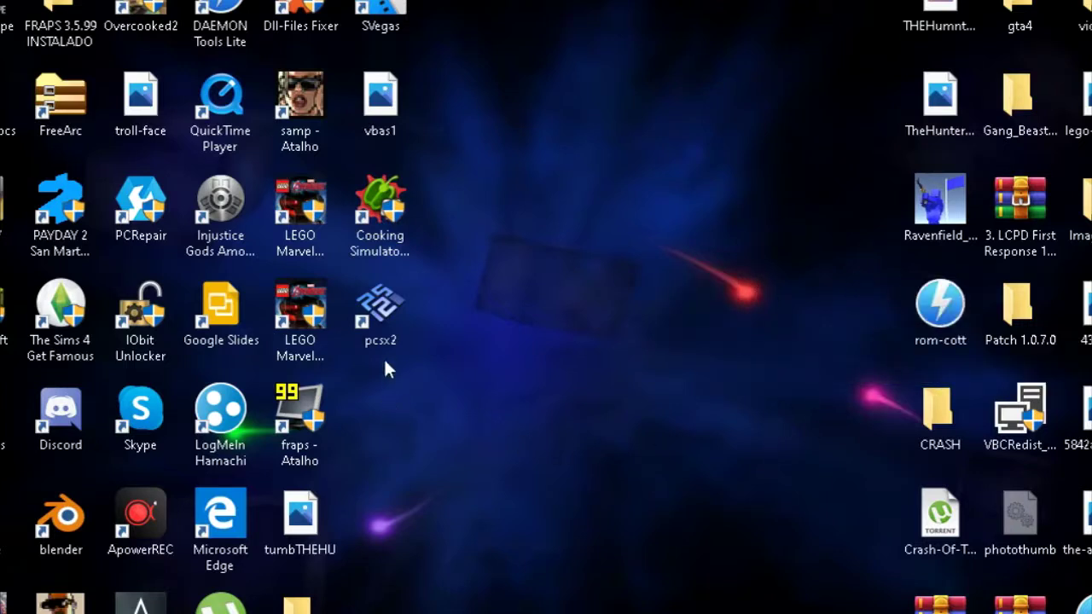
{"action": "double_click", "coordinate": [380, 311]}
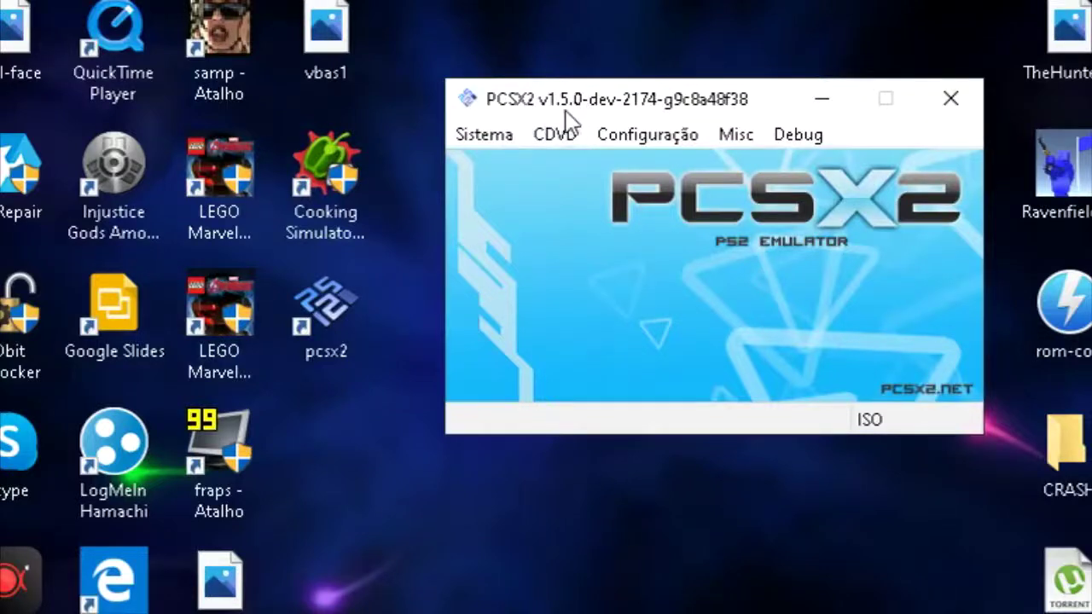
Step: Check the GSdx settings under Configuração > Vídeo (GS), then close them
{"action": "left_click", "coordinate": [654, 125]}
{"action": "mouse_move", "coordinate": [764, 272]}
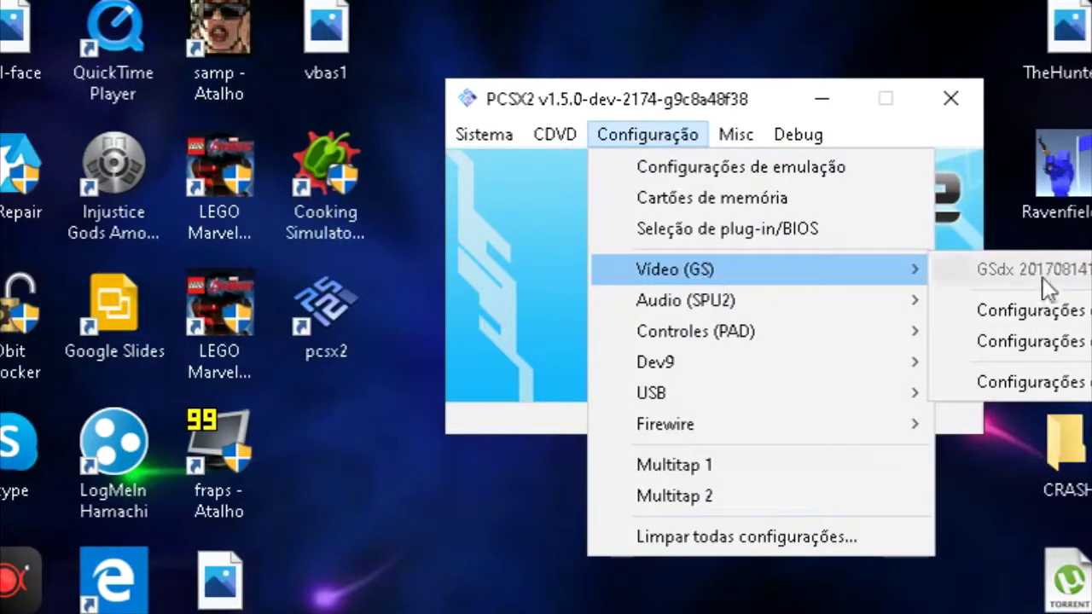
{"action": "left_click", "coordinate": [1030, 381]}
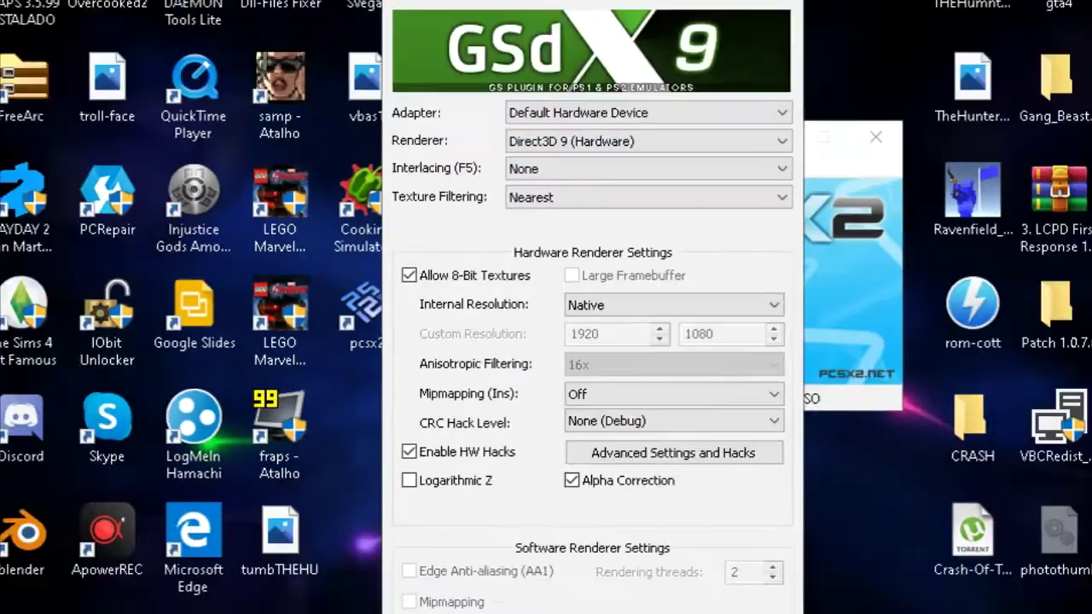
{"action": "key", "text": "Return"}
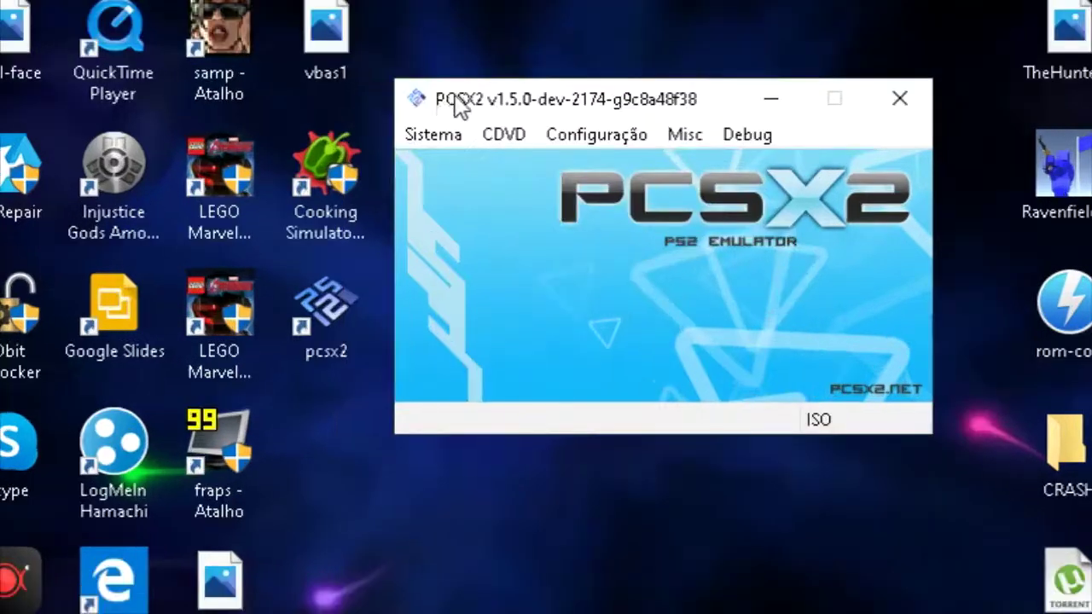
Step: Open the LilyPad settings from Configuração > Controles (PAD), showing Pad 1's keyboard bindings
{"action": "left_click", "coordinate": [632, 138]}
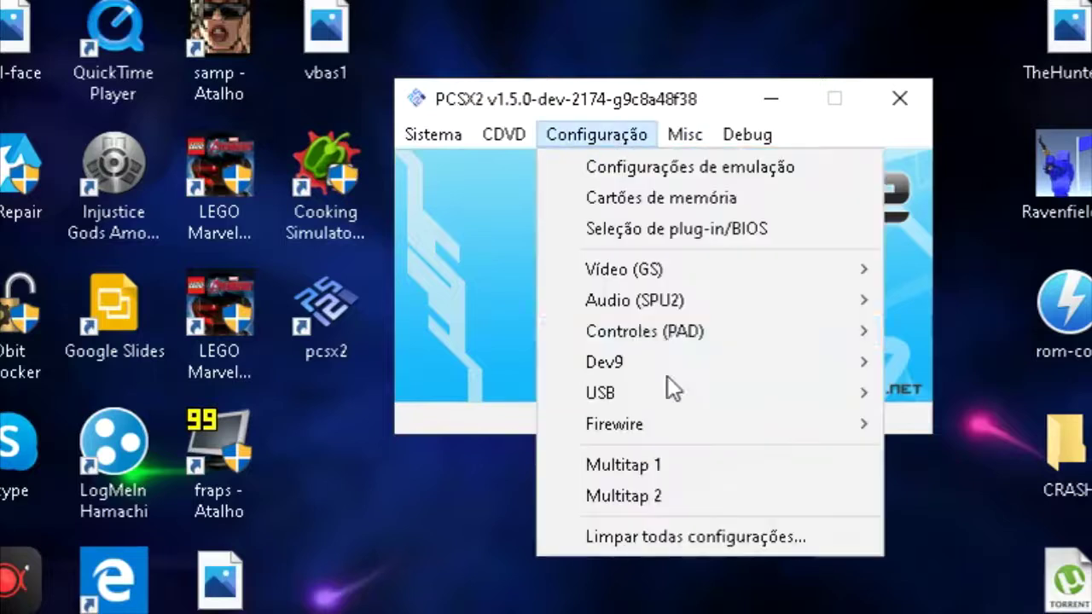
{"action": "mouse_move", "coordinate": [760, 331]}
{"action": "left_click", "coordinate": [951, 370]}
Step: Inspect the LilyPad Pad 1 keyboard bindings, then move on to the General tab
{"action": "left_click", "coordinate": [522, 130]}
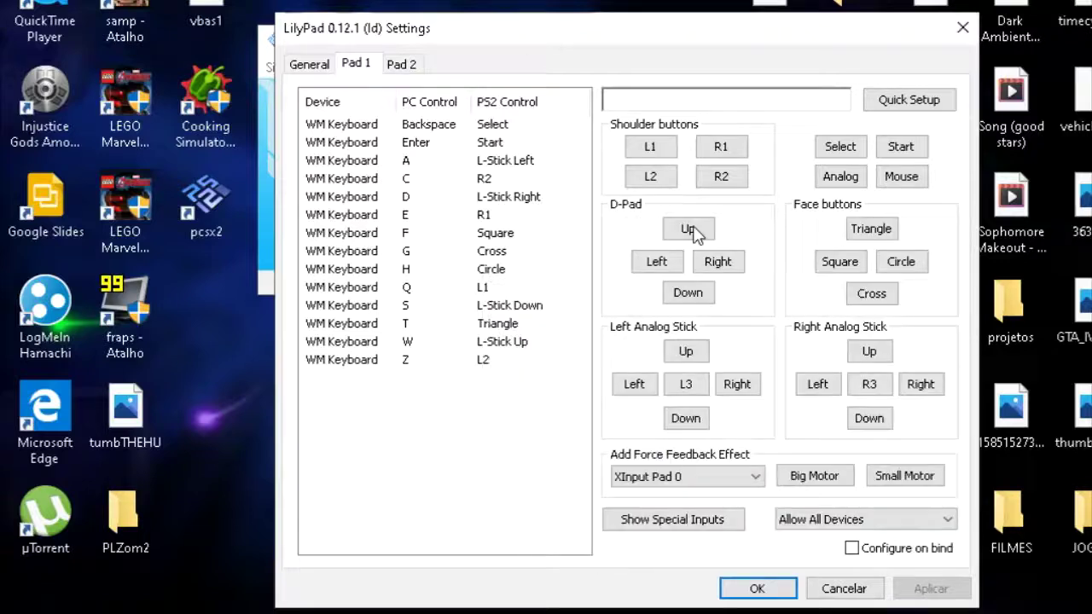
{"action": "key", "text": "ctrl+a"}
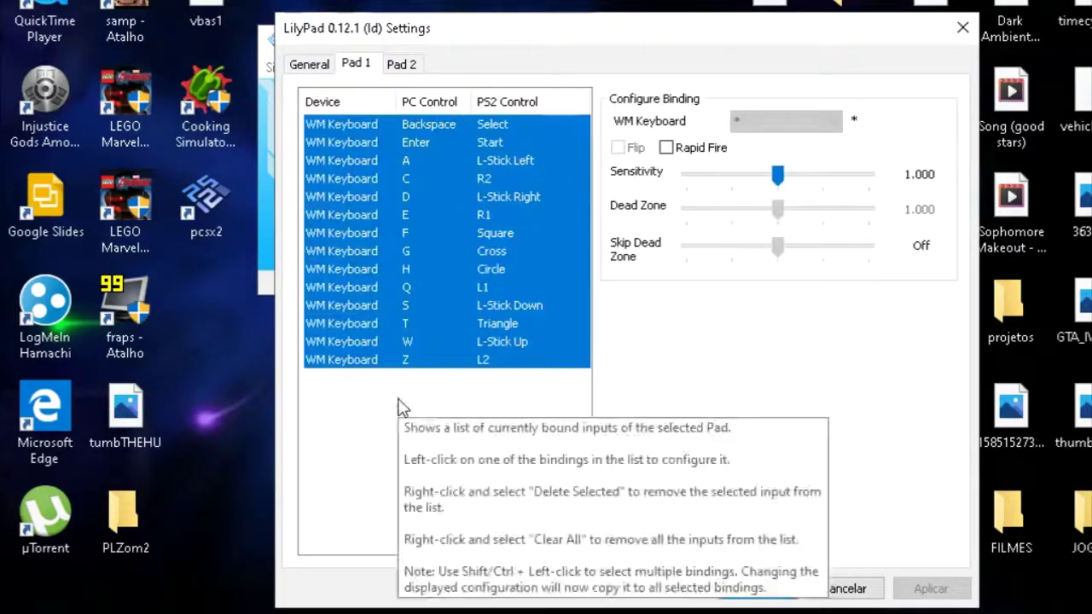
{"action": "left_click", "coordinate": [469, 375]}
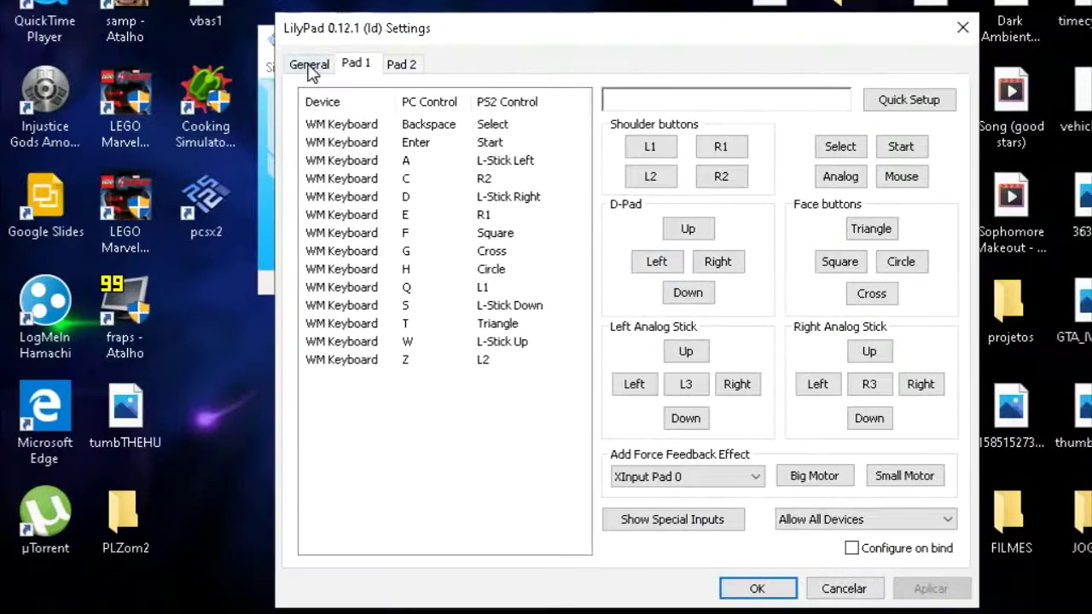
{"action": "left_click", "coordinate": [310, 68]}
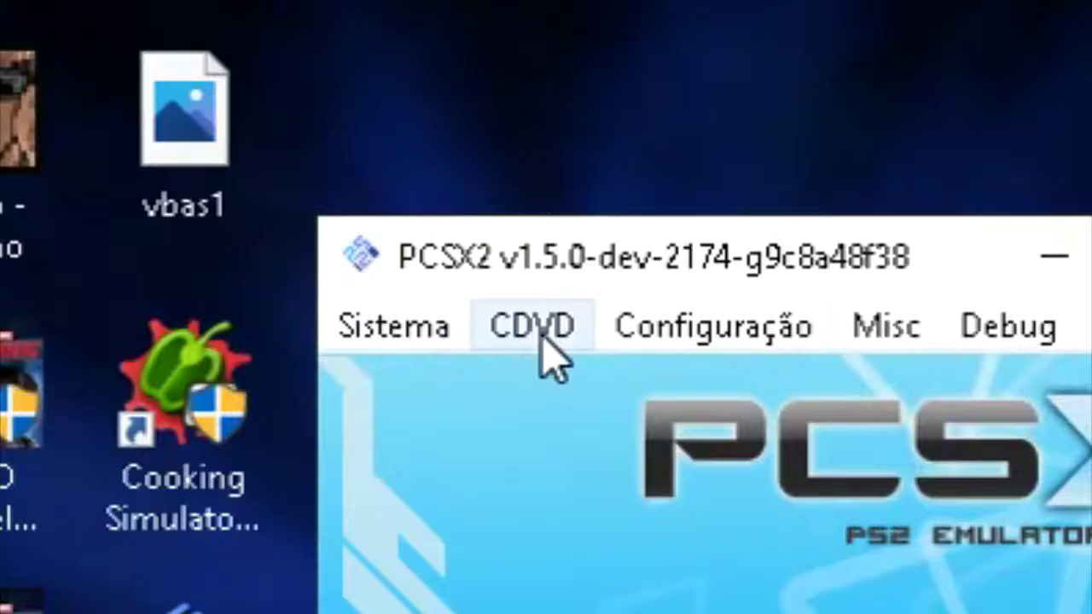
Step: Browse via CDVD > Seleção de ISO and pick the rom-cott disc image from the Desktop
{"action": "left_click", "coordinate": [538, 333]}
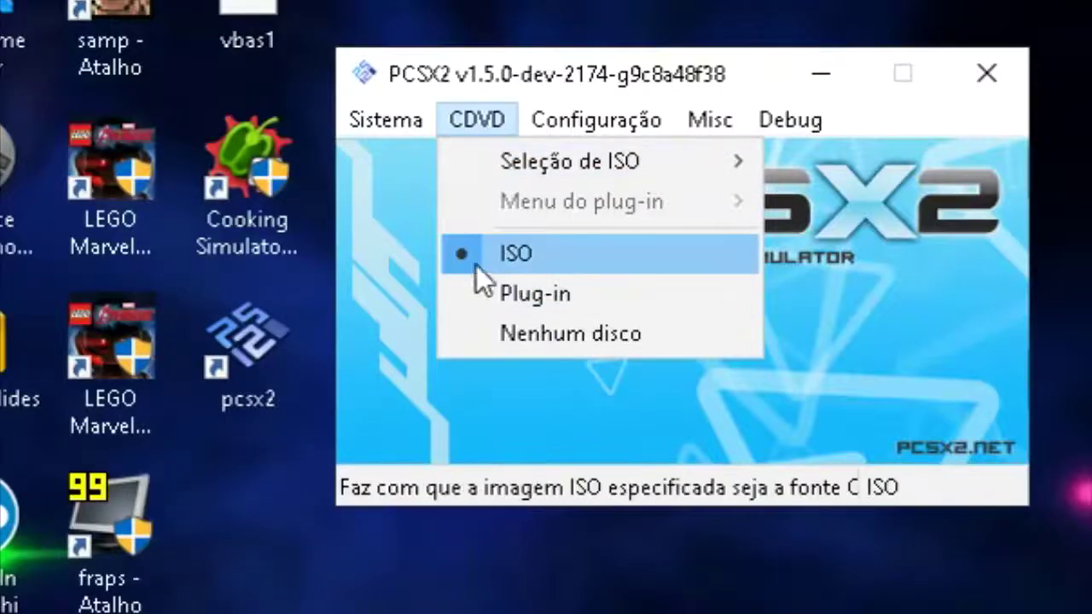
{"action": "mouse_move", "coordinate": [553, 164]}
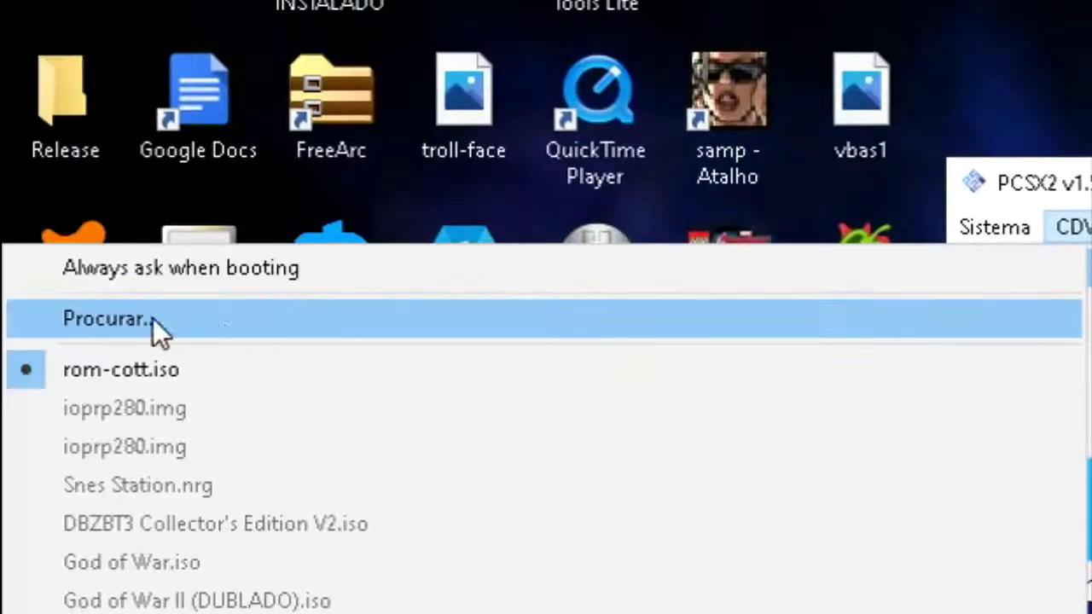
{"action": "left_click", "coordinate": [154, 331]}
{"action": "left_click", "coordinate": [357, 278]}
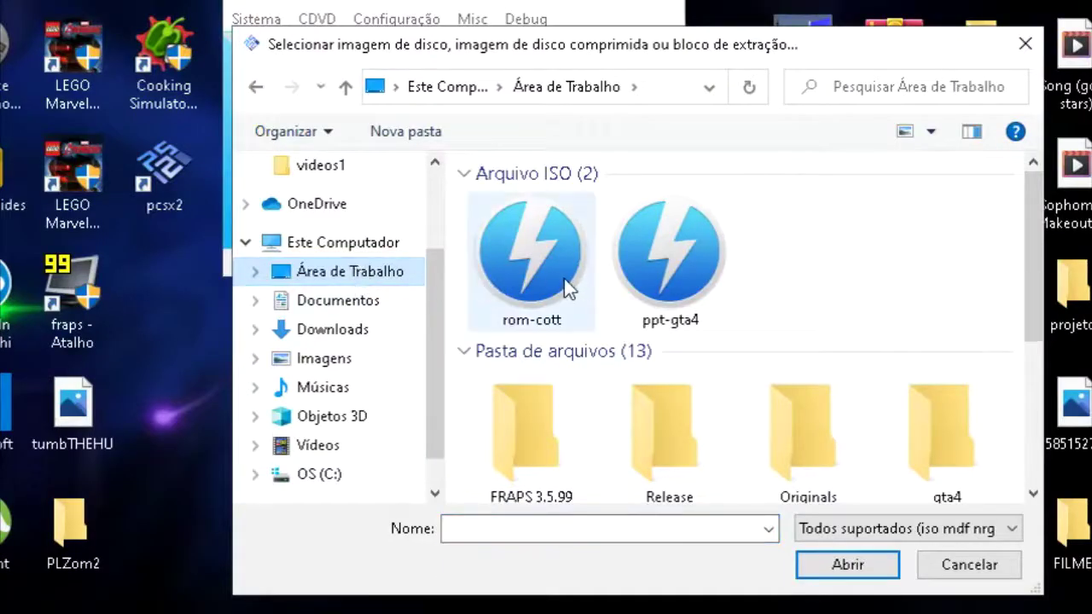
{"action": "left_click", "coordinate": [514, 285]}
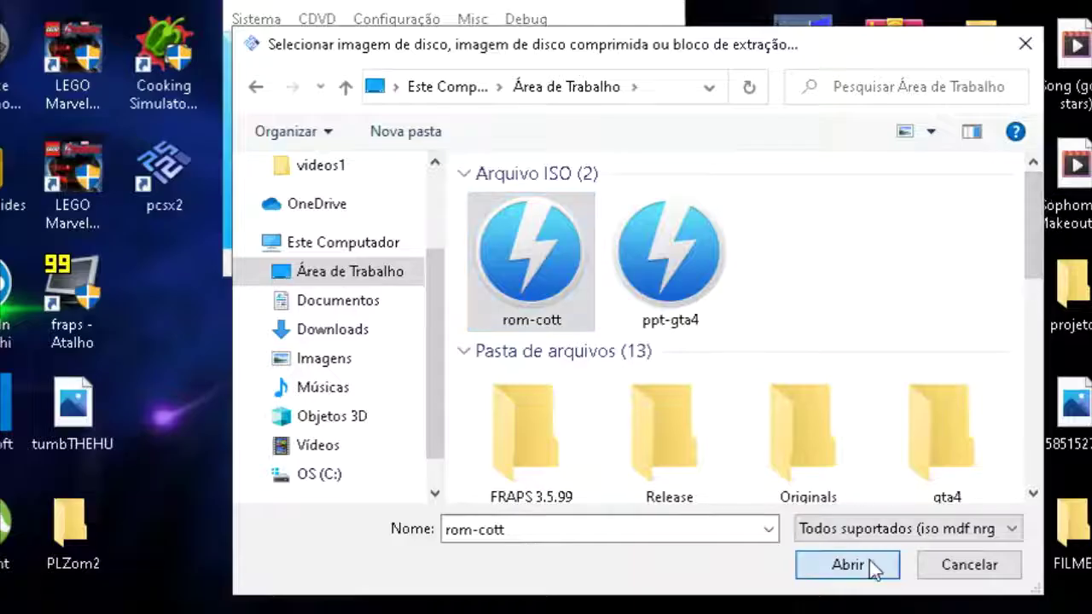
{"action": "left_click", "coordinate": [869, 561]}
Step: Make rom-cott.iso the active disc and boot it with Sistema > Carregar ISO (rápido)
{"action": "left_click", "coordinate": [317, 19]}
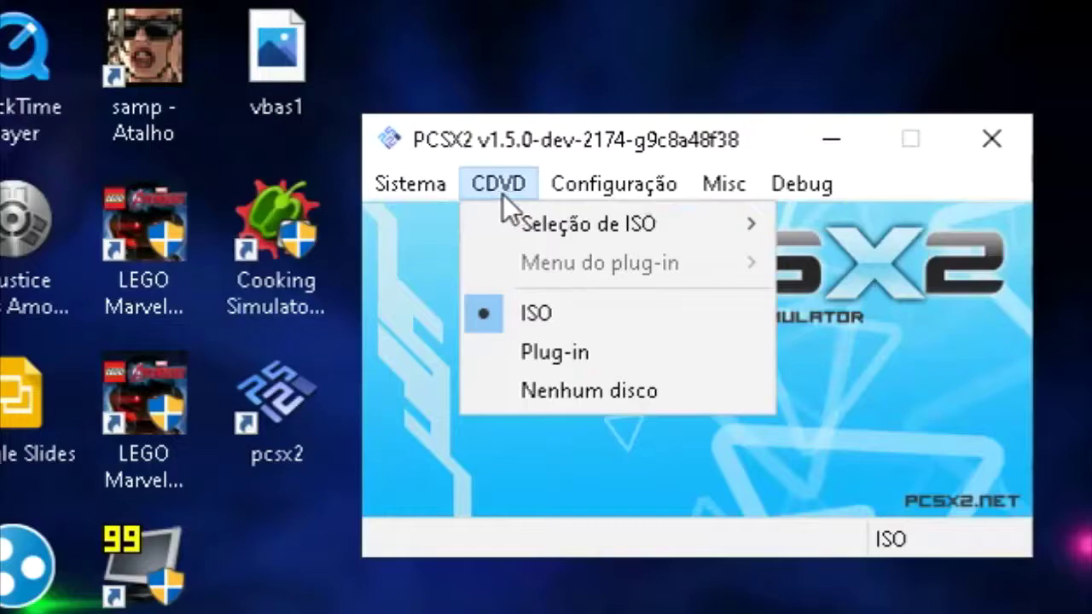
{"action": "mouse_move", "coordinate": [522, 229]}
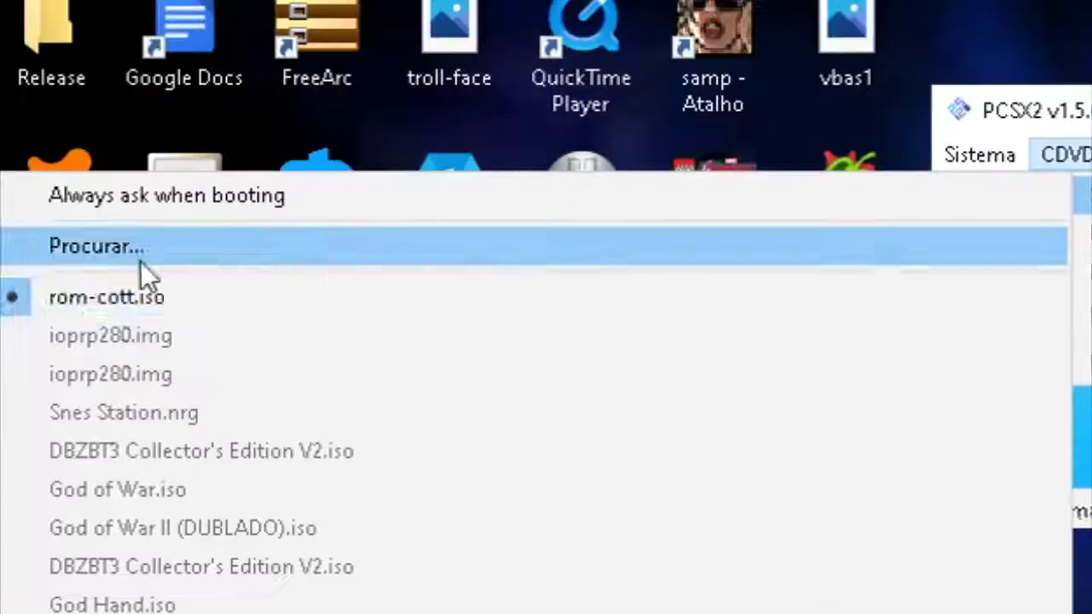
{"action": "left_click", "coordinate": [392, 298]}
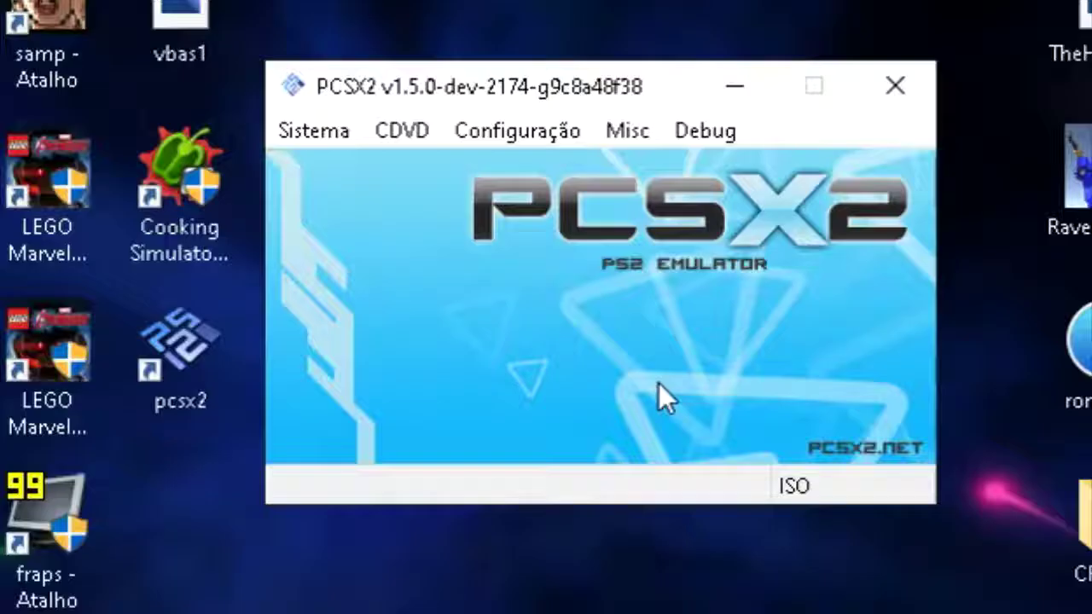
{"action": "left_click", "coordinate": [1003, 163]}
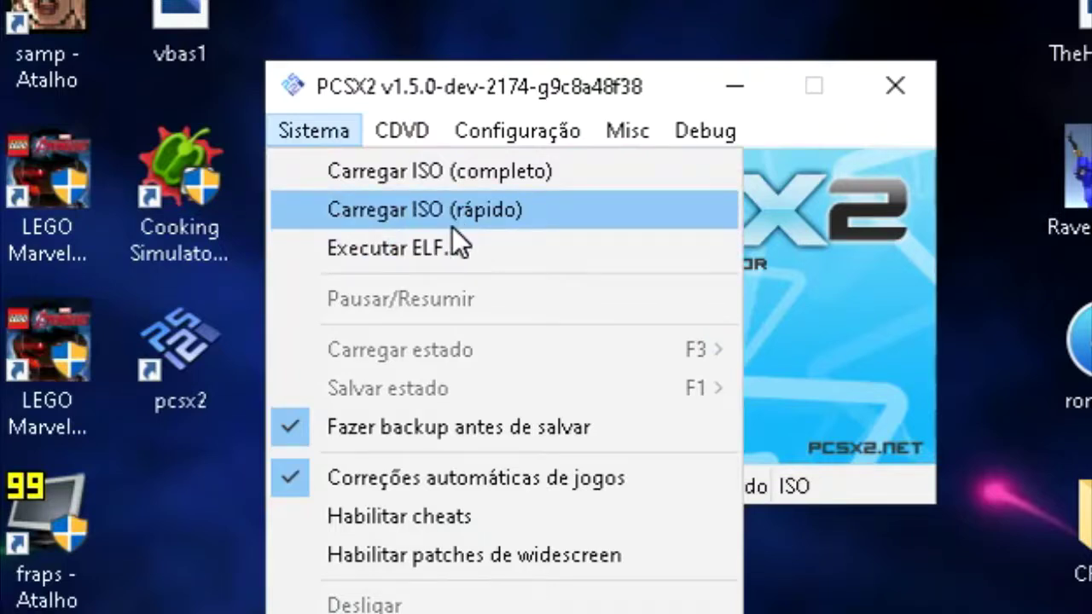
{"action": "left_click", "coordinate": [453, 224]}
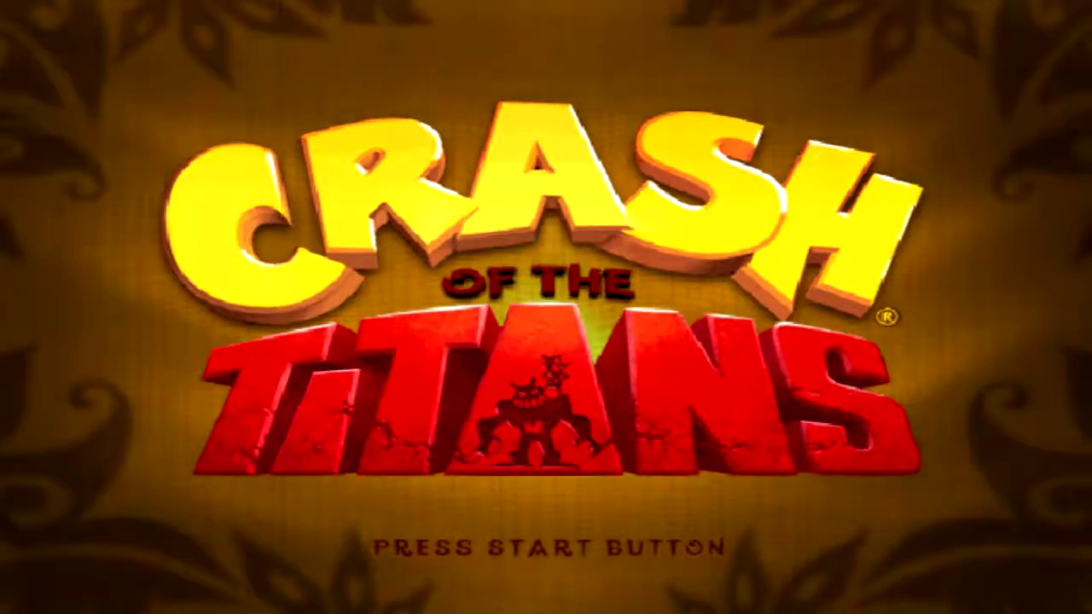
Step: Get past the title screen and choose NEW GAME from the main menu
{"action": "key", "text": "Return"}
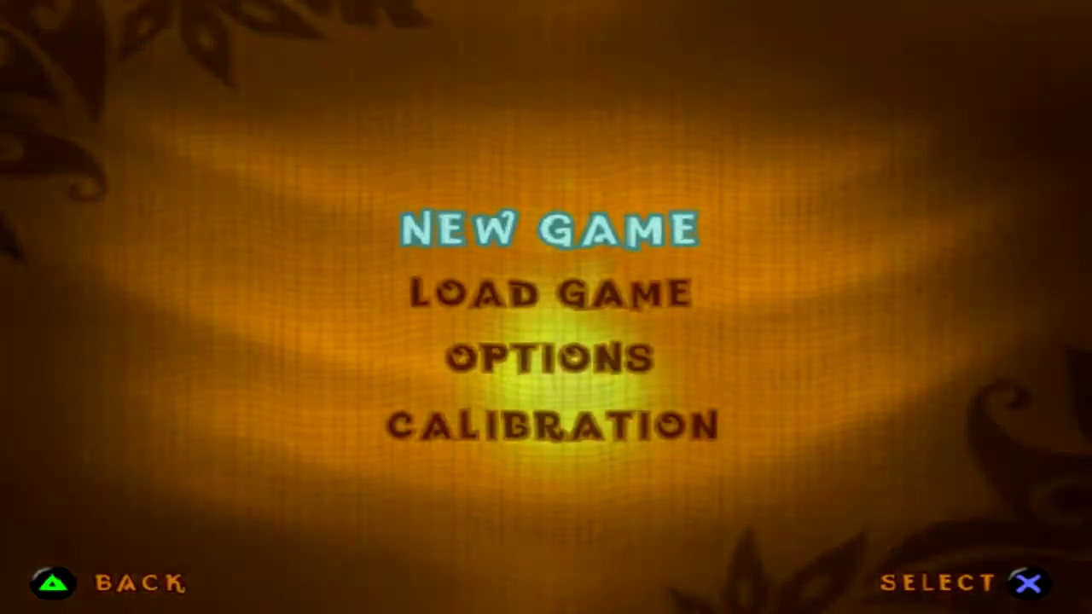
{"action": "key", "text": "Down"}
{"action": "key", "text": "Down"}
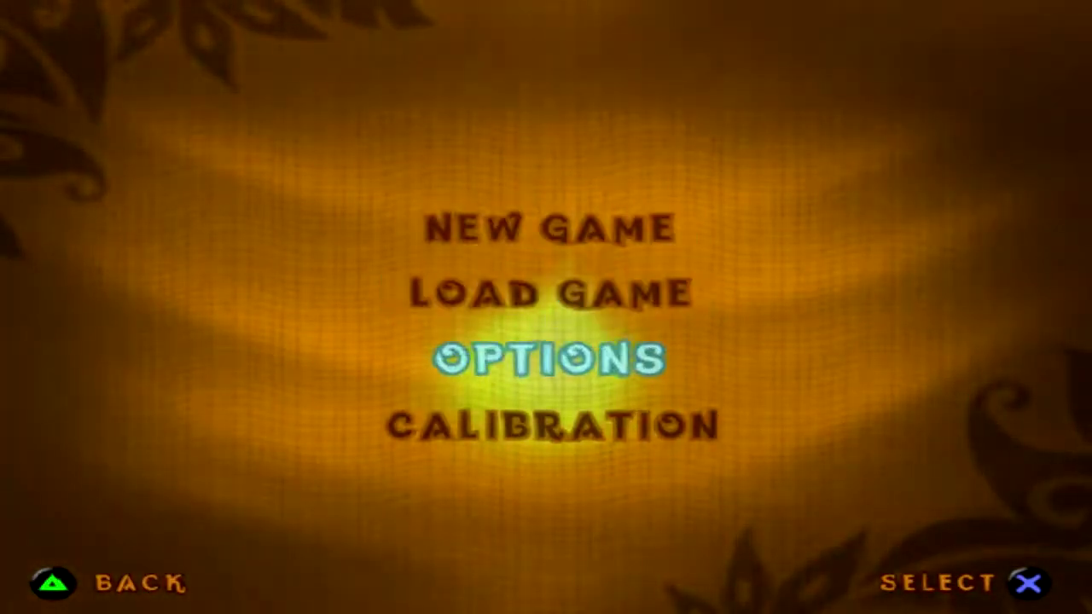
{"action": "key", "text": "Up"}
{"action": "key", "text": "Up"}
{"action": "key", "text": "Down"}
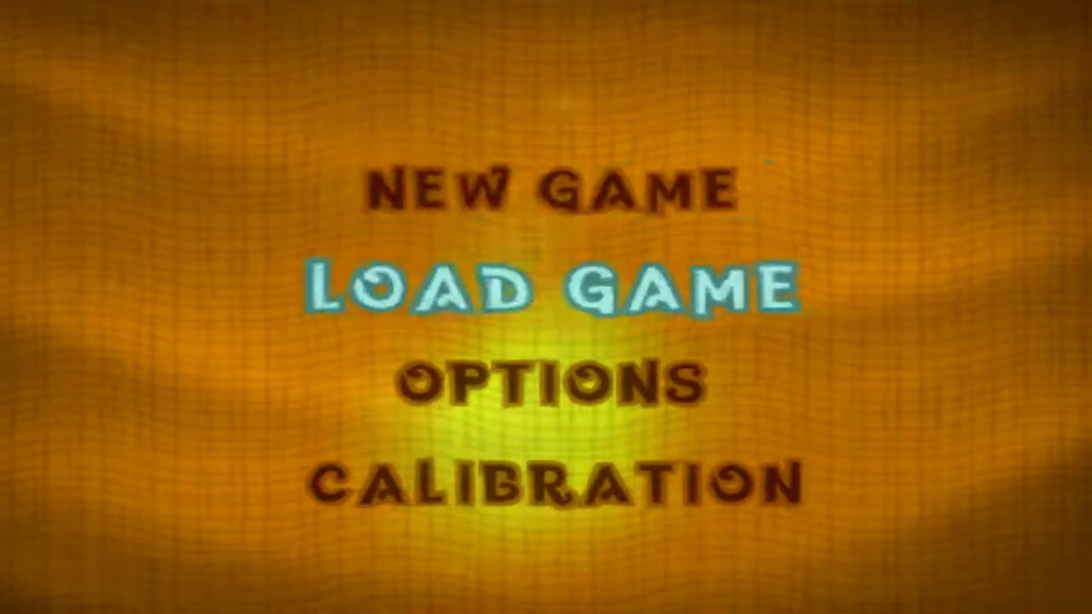
{"action": "key", "text": "Down"}
{"action": "key", "text": "Up"}
{"action": "key", "text": "Up"}
{"action": "key", "text": "Return"}
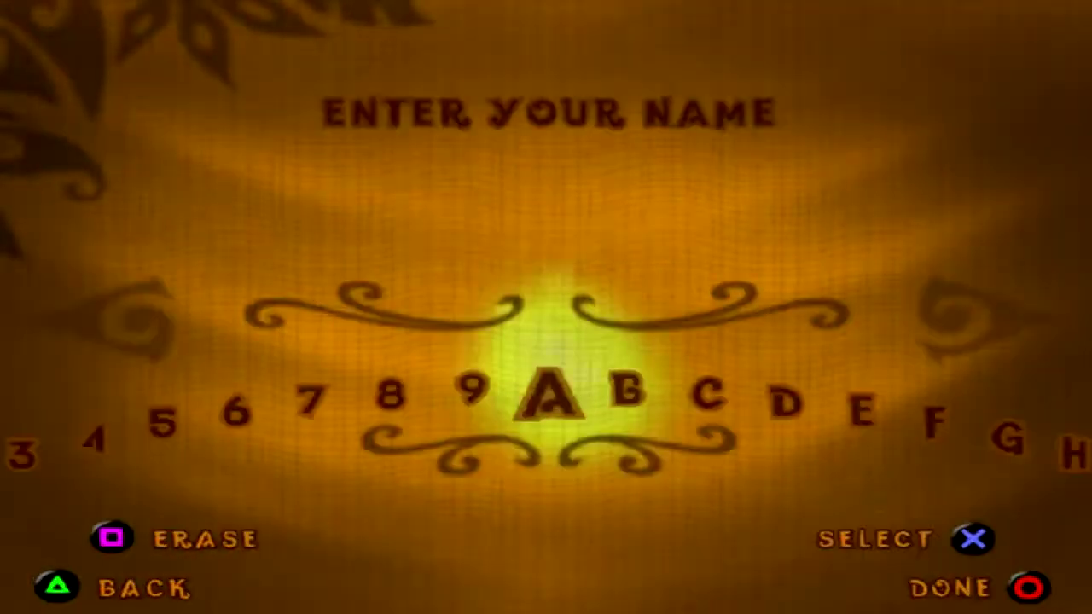
Step: Enter a short player name with the letter picker and accept NORMAL difficulty
{"action": "key", "text": "Right"}
{"action": "key", "text": "Return"}
{"action": "key", "text": "Return"}
{"action": "key", "text": "Right"}
{"action": "key", "text": "Return"}
{"action": "key", "text": "Return"}
{"action": "key", "text": "Return"}
{"action": "key", "text": "Left"}
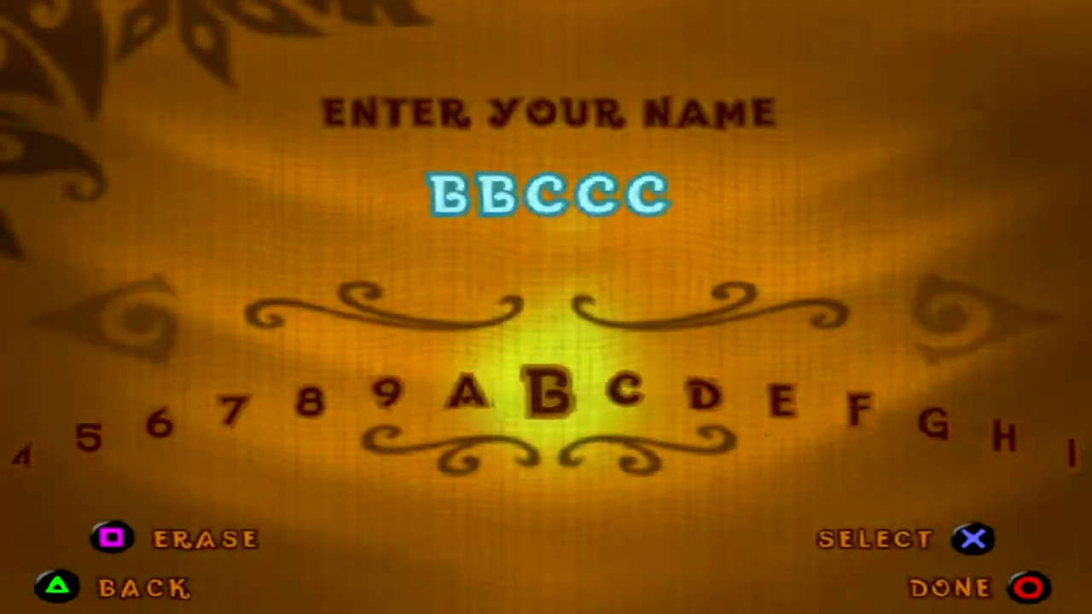
{"action": "key", "text": "Escape"}
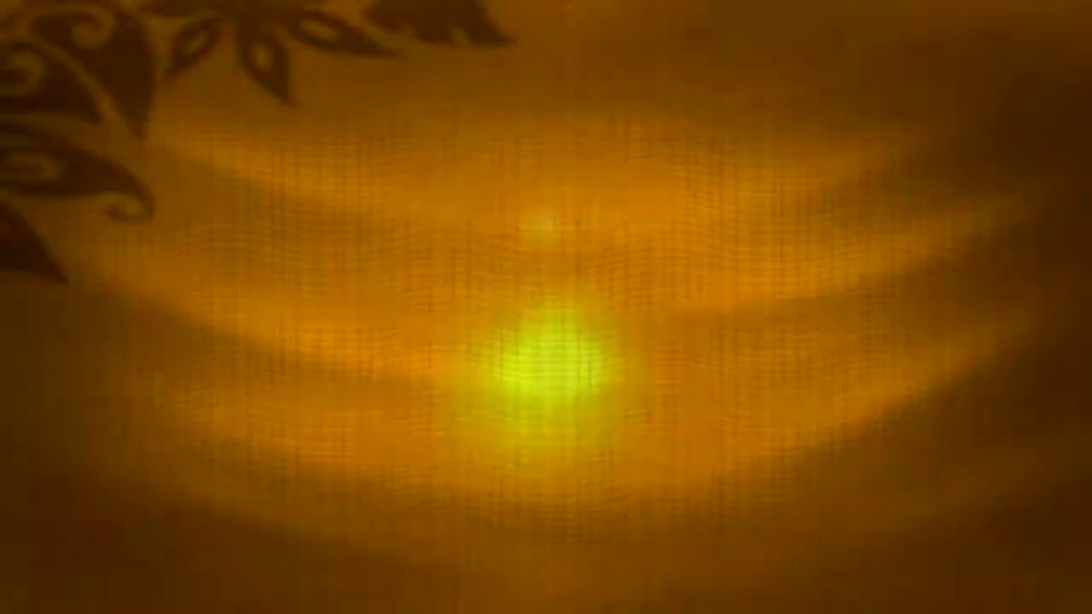
{"action": "key", "text": "Return"}
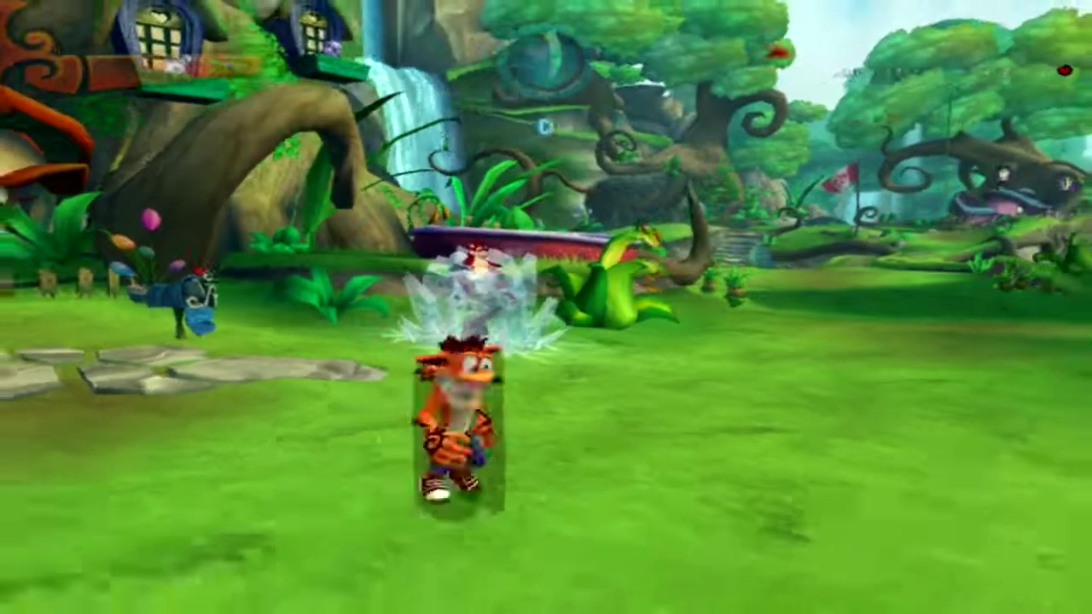
Step: Run Crash around the hub and through the ice-crystal effect
{"action": "key", "text": "Up"}
{"action": "key", "text": "Left"}
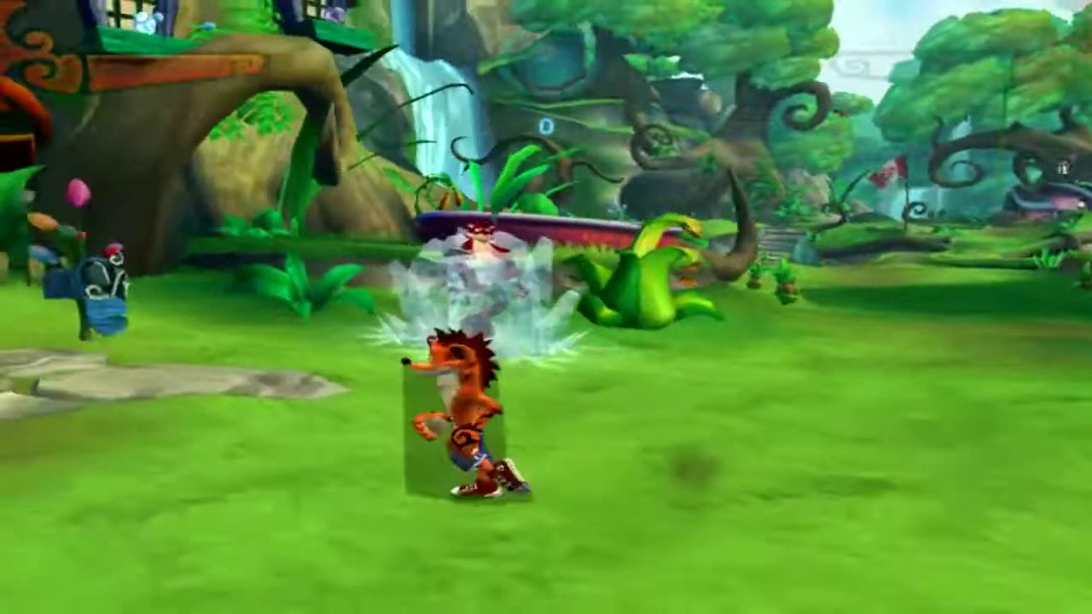
{"action": "key", "text": "Down"}
{"action": "key", "text": "Up"}
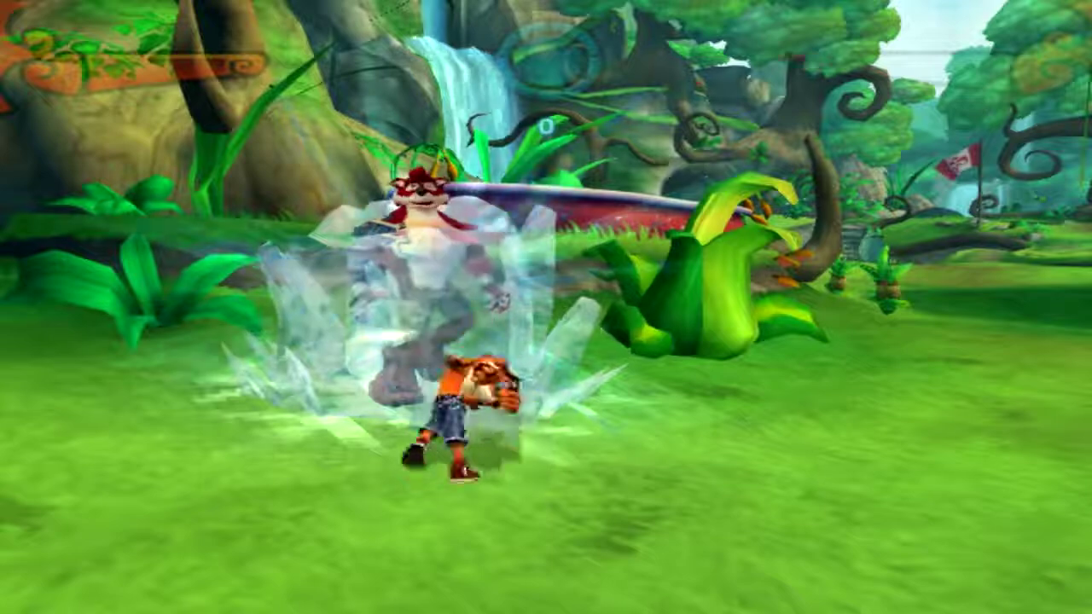
{"action": "key", "text": "Right"}
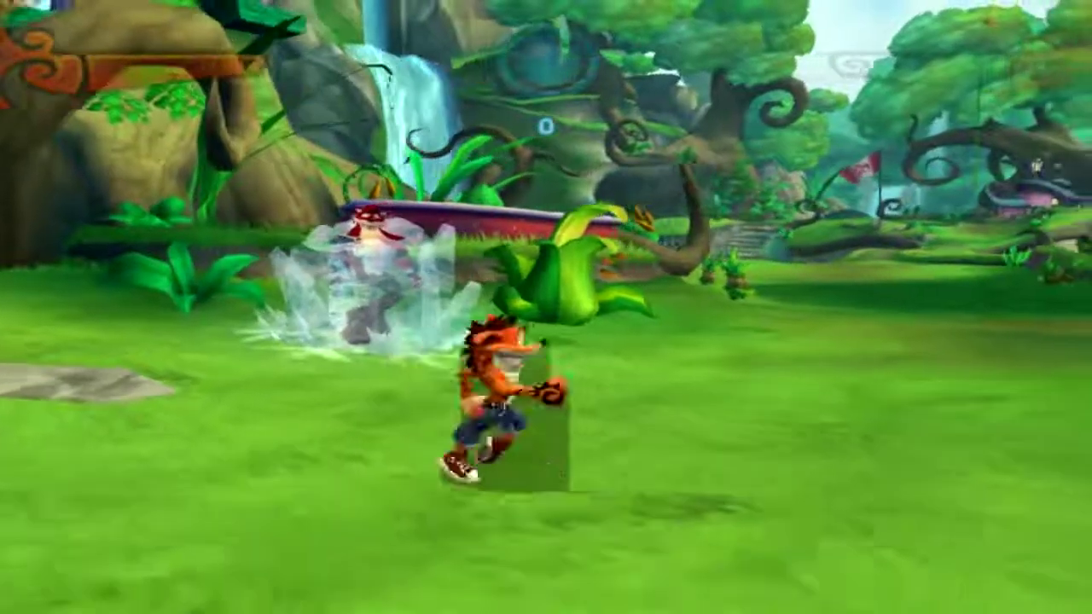
{"action": "key", "text": "Left"}
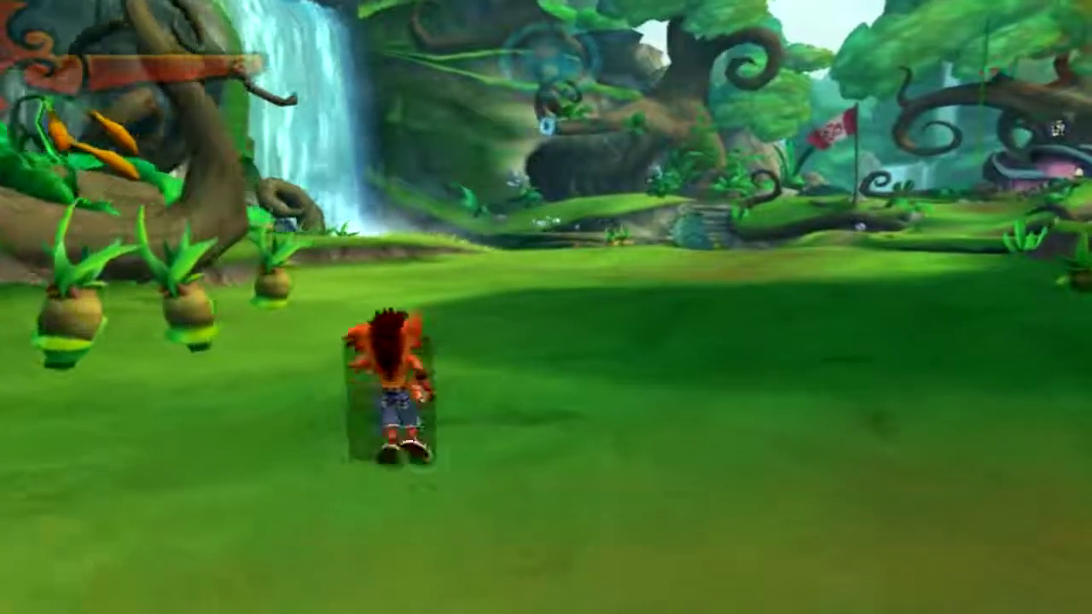
Step: Run Crash past the stone stairs, along the river path and into the cave
{"action": "key", "text": "Up"}
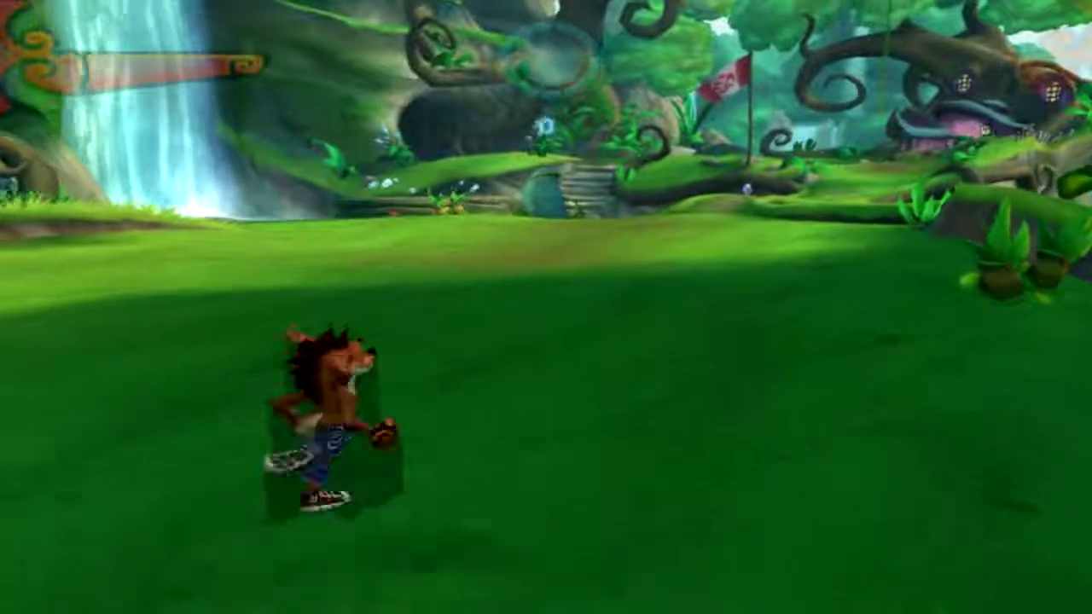
{"action": "key", "text": "Up"}
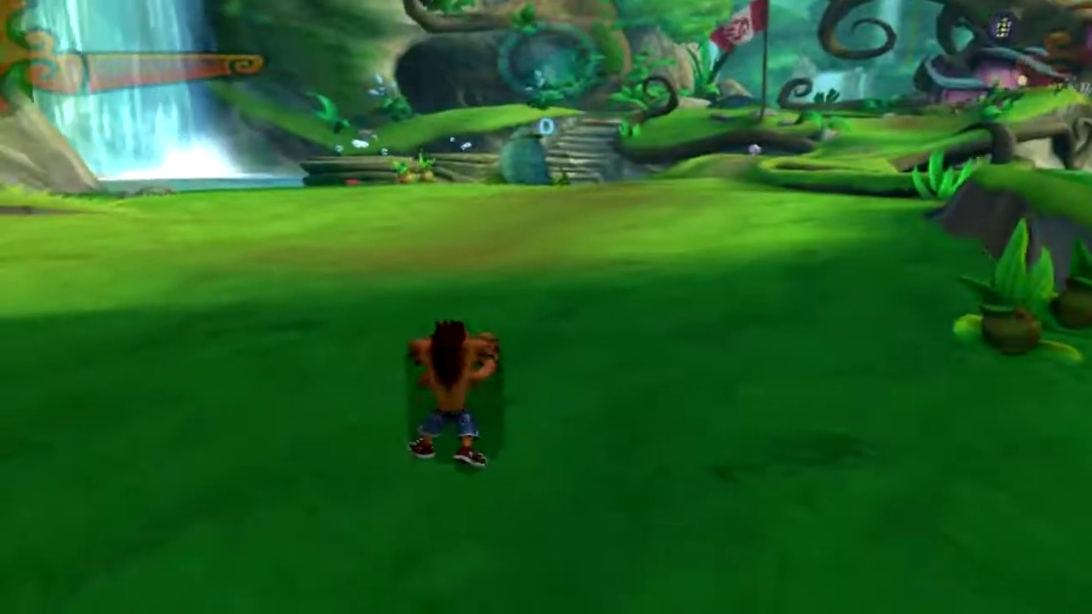
{"action": "key", "text": "Up"}
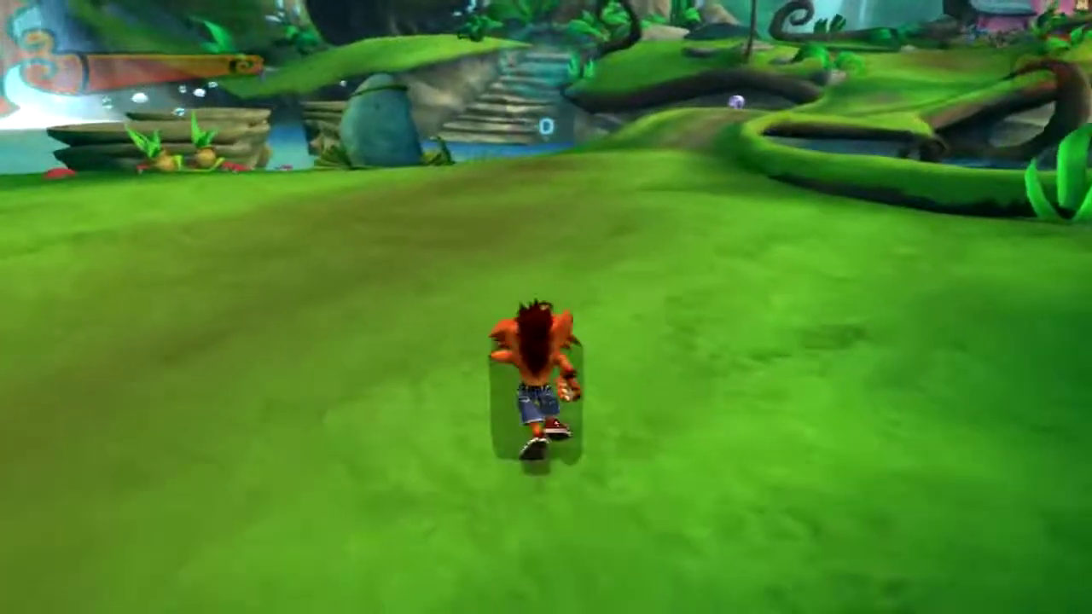
{"action": "key", "text": "Up"}
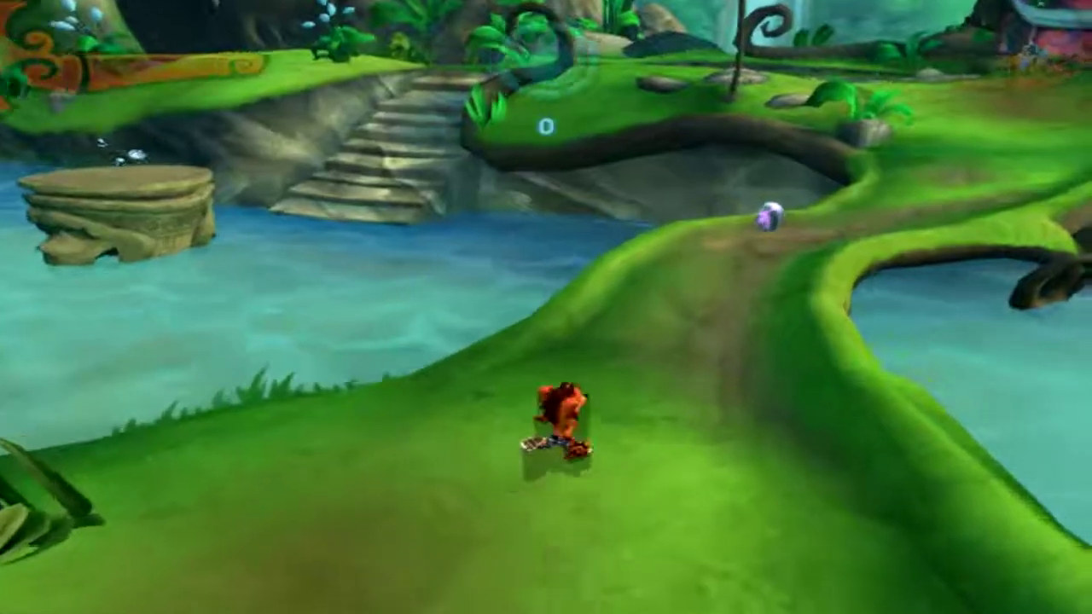
{"action": "key", "text": "Up"}
{"action": "key", "text": "Up"}
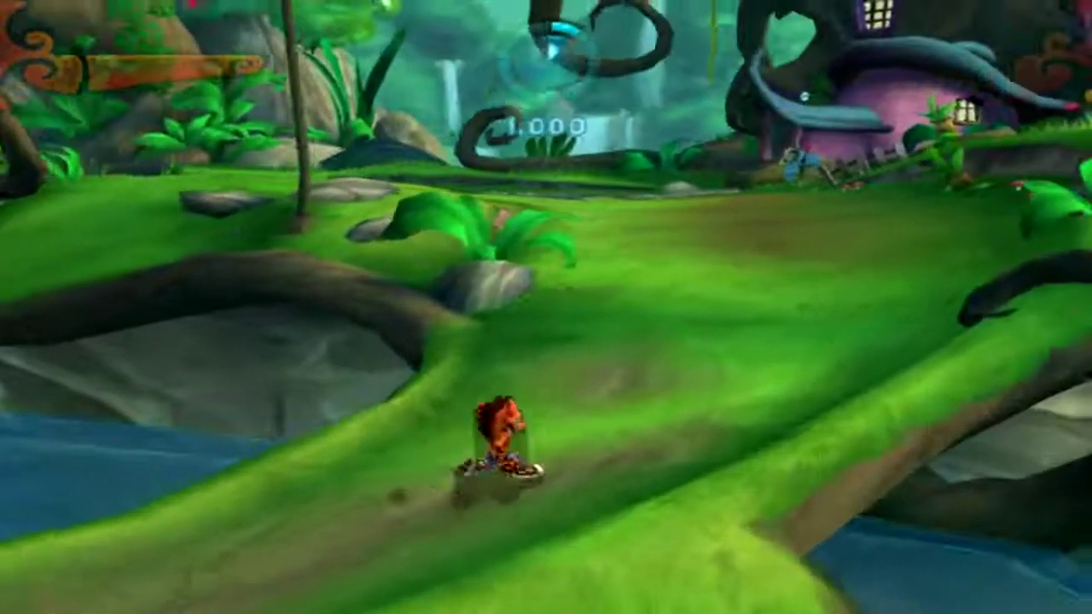
{"action": "key", "text": "Up"}
{"action": "key", "text": "Up"}
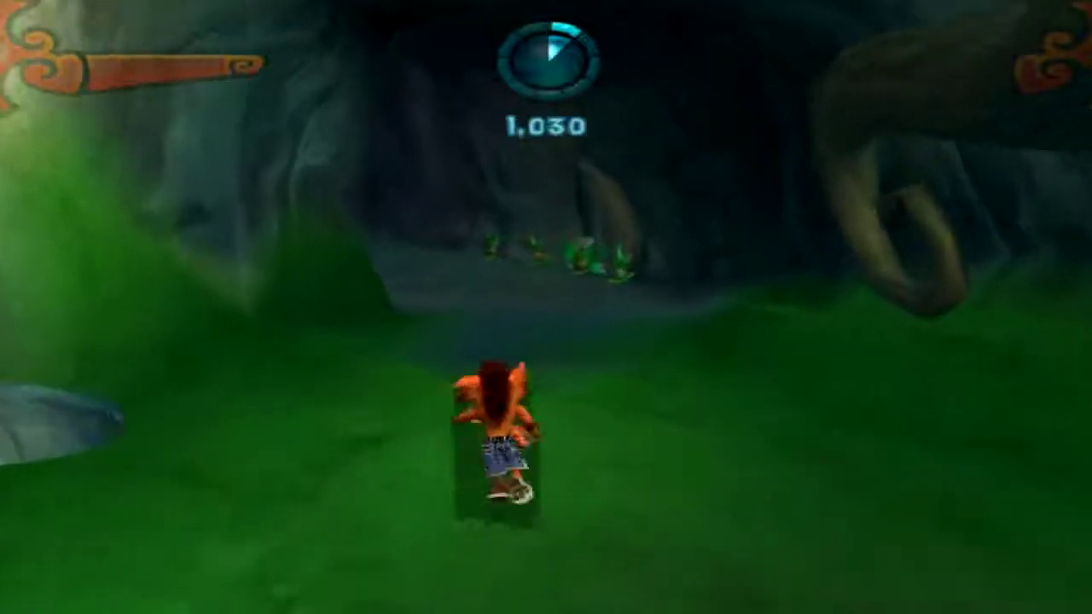
{"action": "key", "text": "Up"}
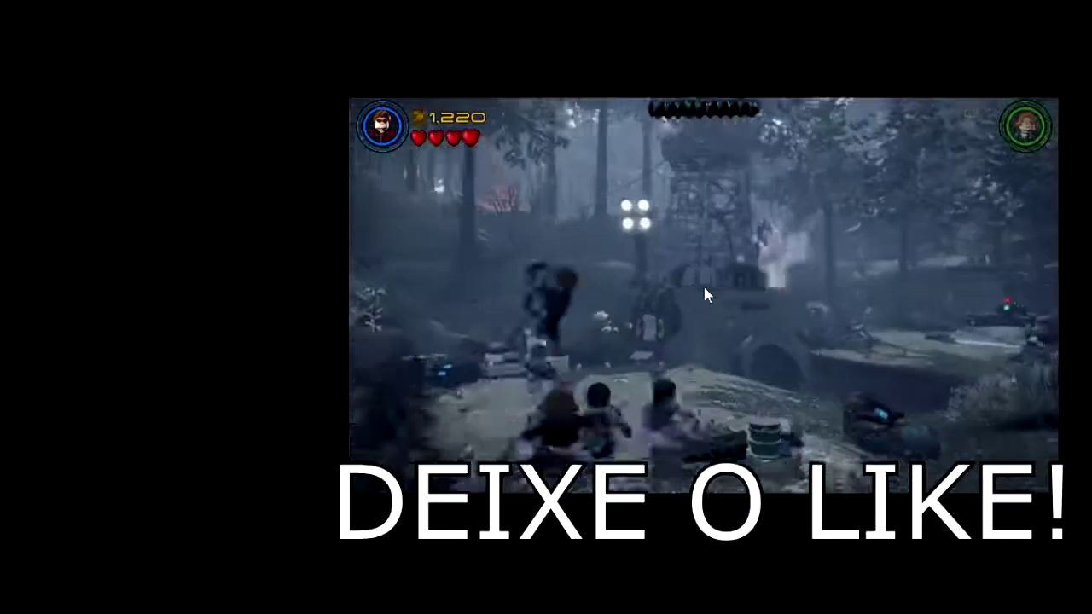